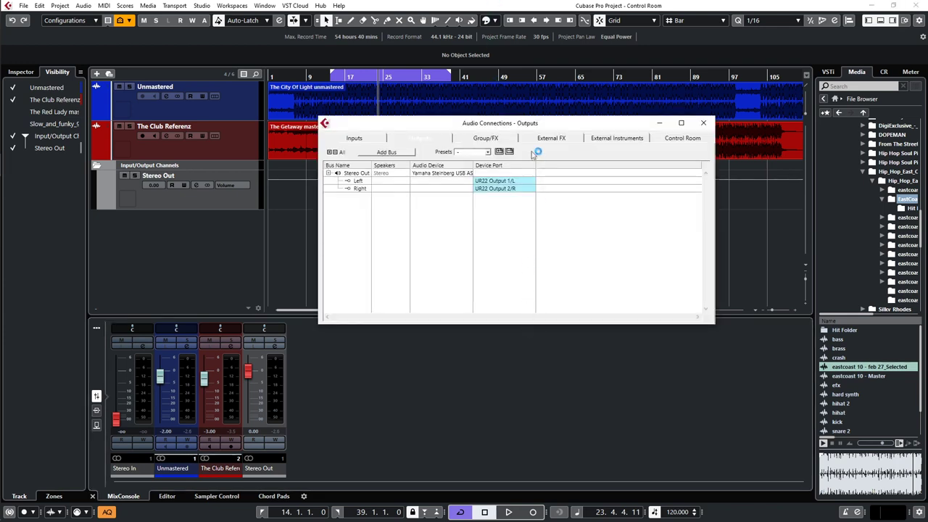
Step: Power on the Control Room in Audio Connections, then return to the Outputs tab
drag(542, 124, 523, 177)
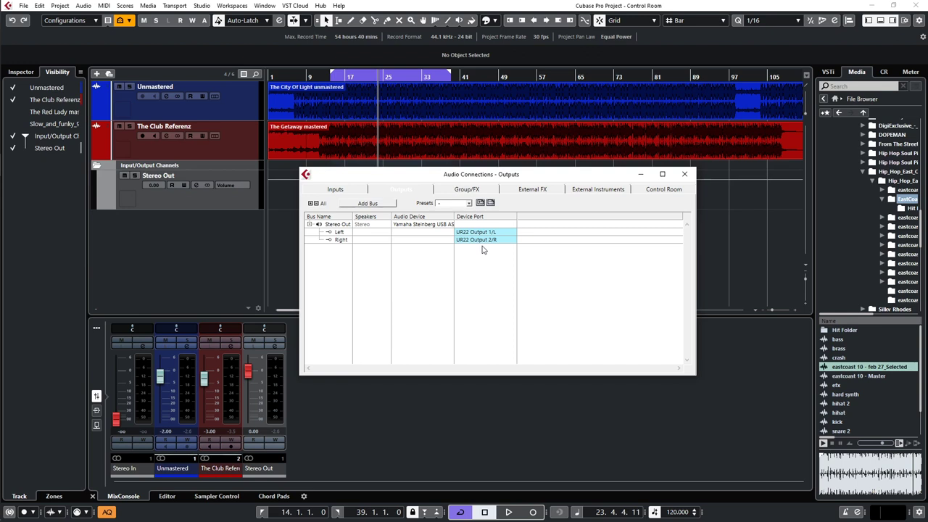
click(656, 189)
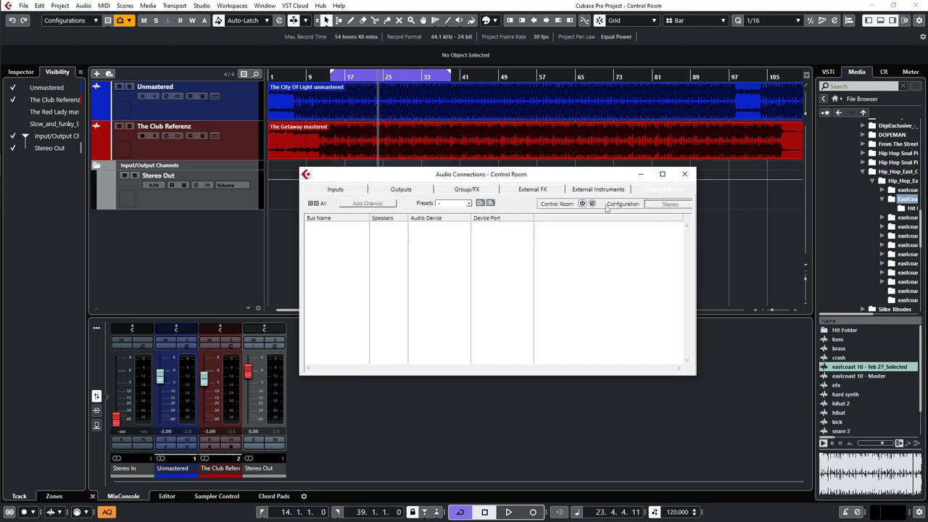
click(581, 204)
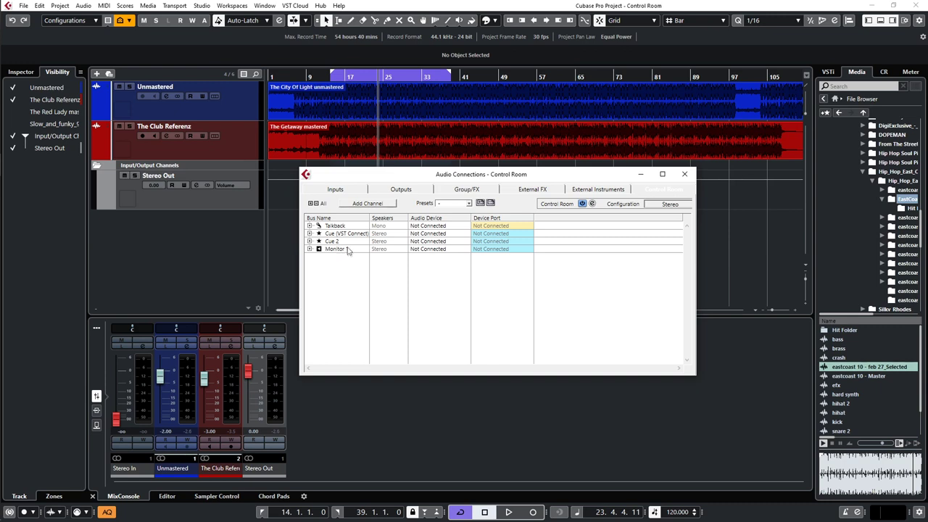
click(401, 190)
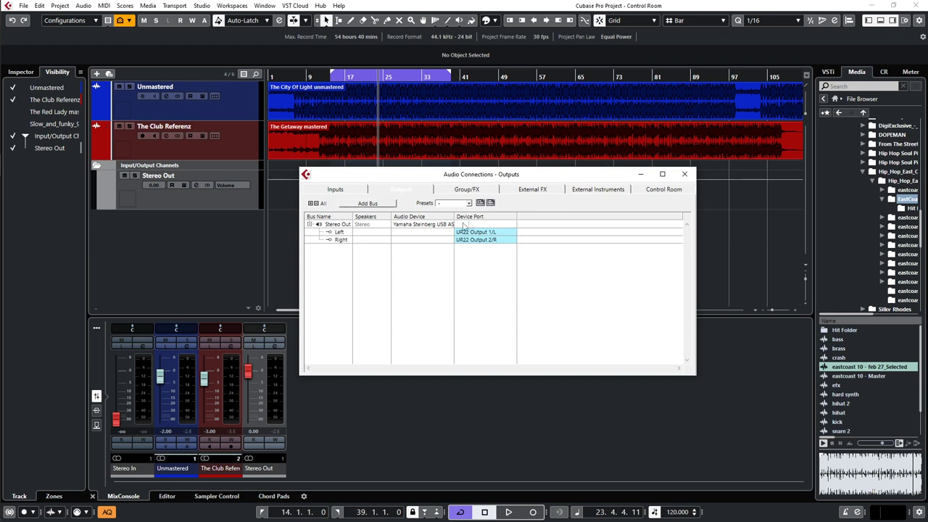
click(346, 193)
click(406, 192)
key(F4)
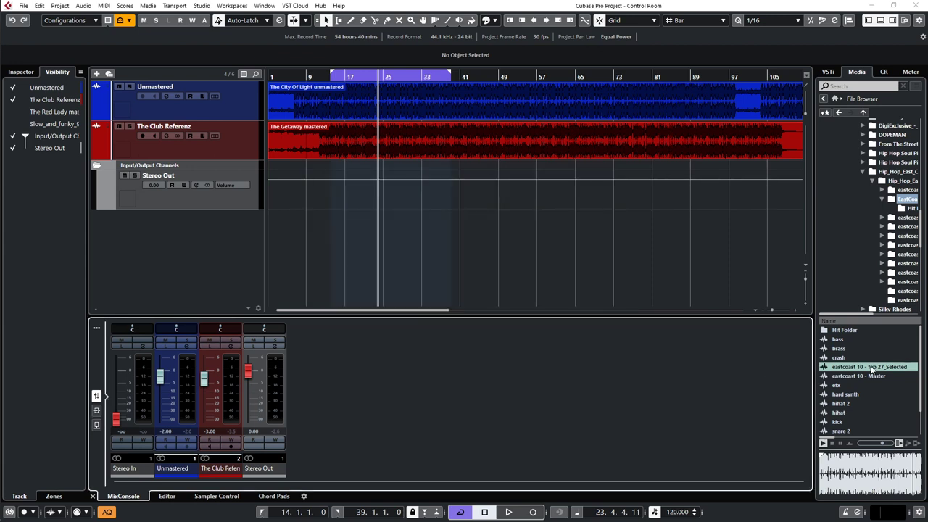
click(871, 368)
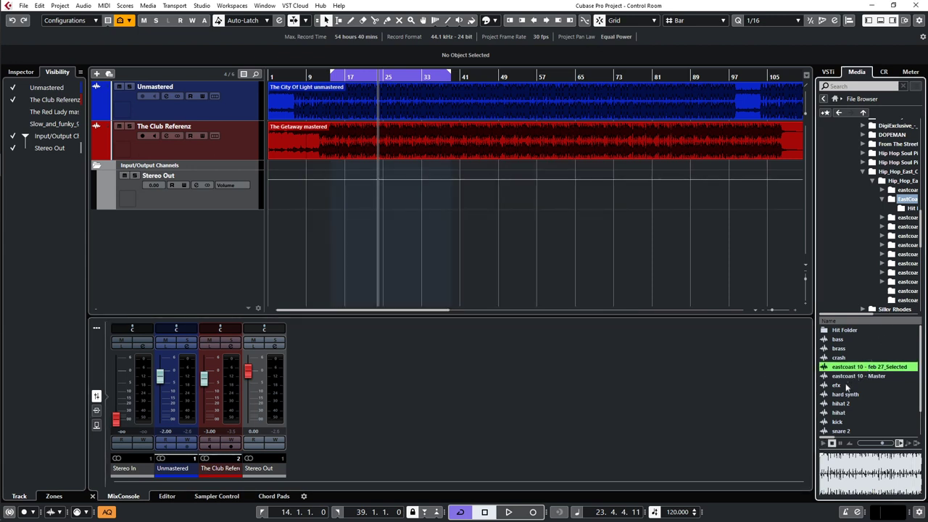
click(849, 377)
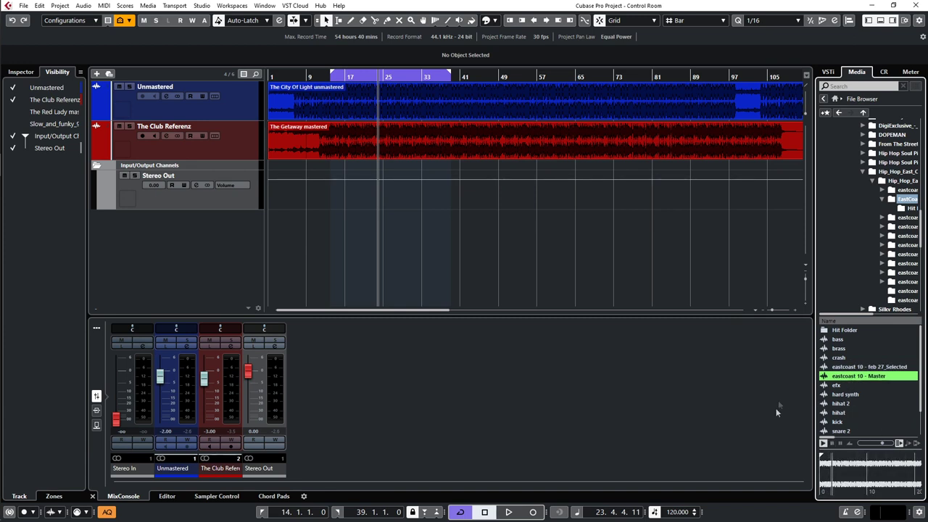
click(843, 368)
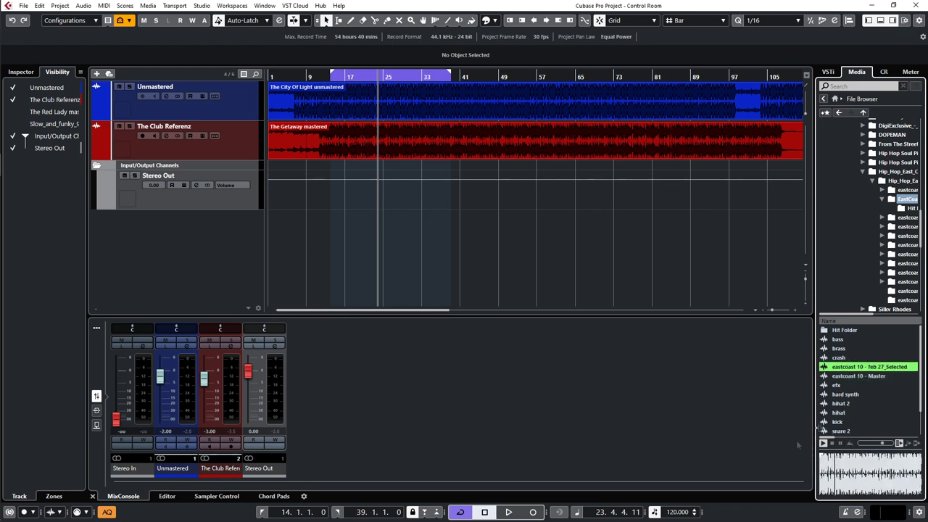
click(831, 442)
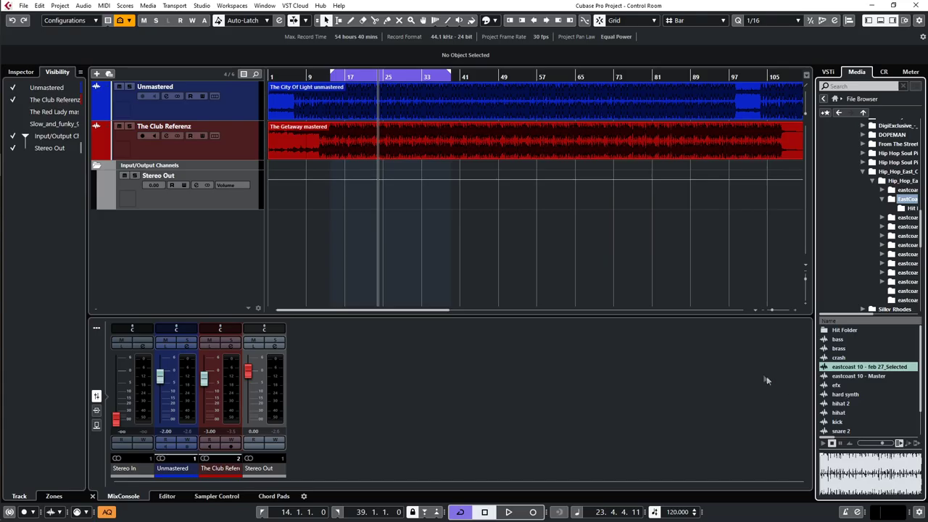
key(F4)
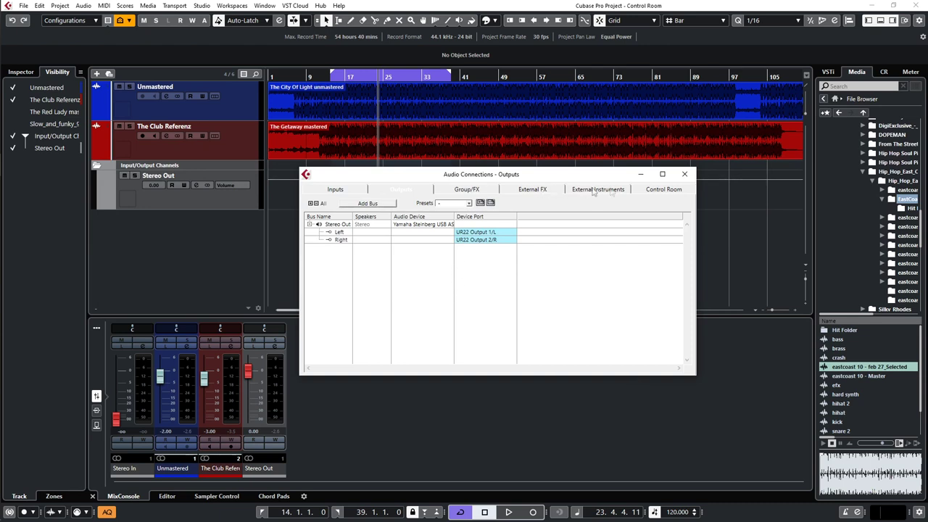
Step: Route Monitor 1 left/right to UR22 Output 1/L and 2/R, accepting removal from Stereo Out
click(654, 190)
click(310, 248)
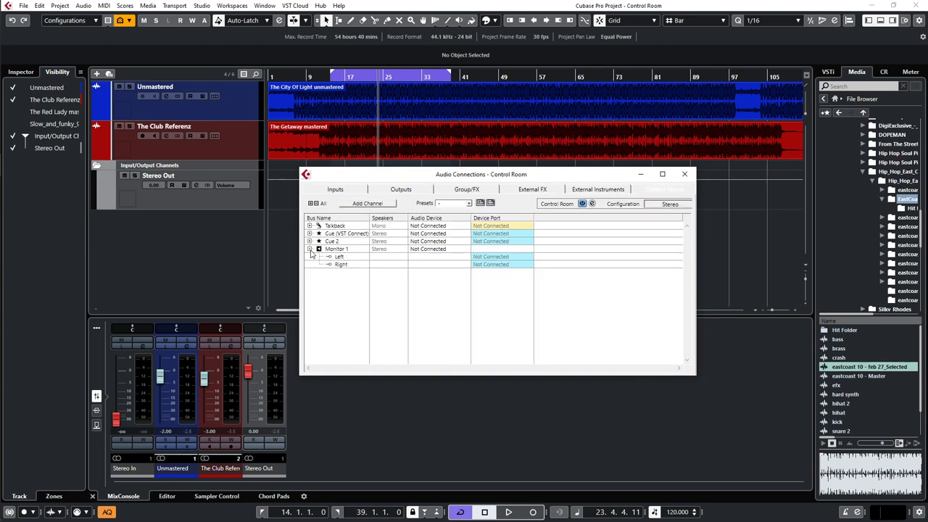
click(498, 258)
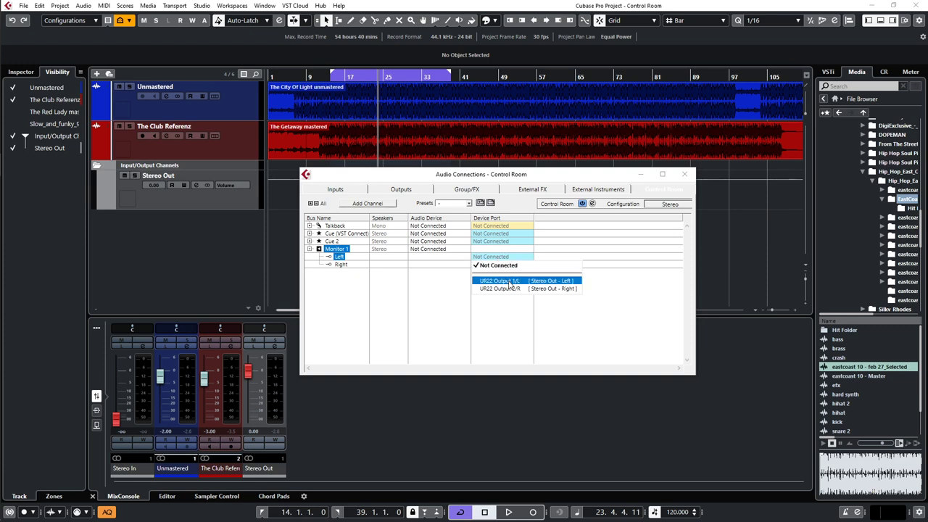
click(504, 280)
click(455, 282)
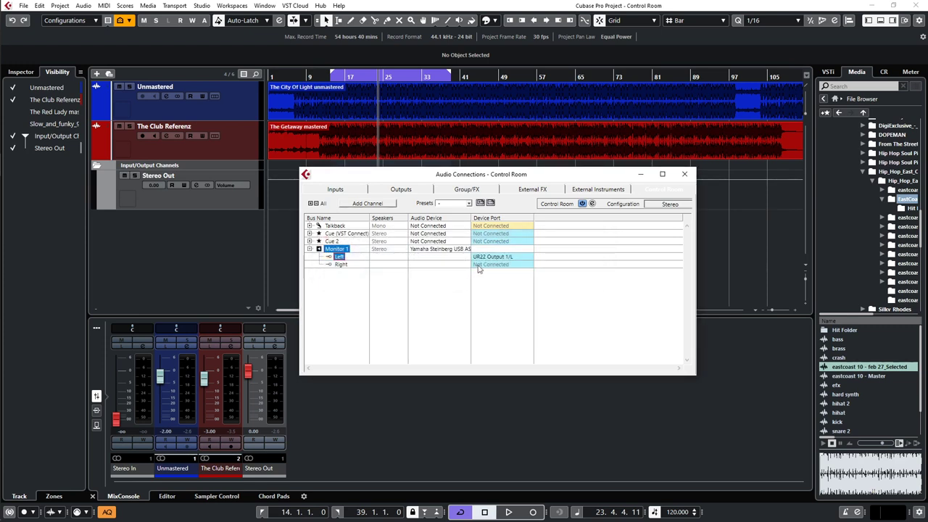
click(490, 265)
click(496, 295)
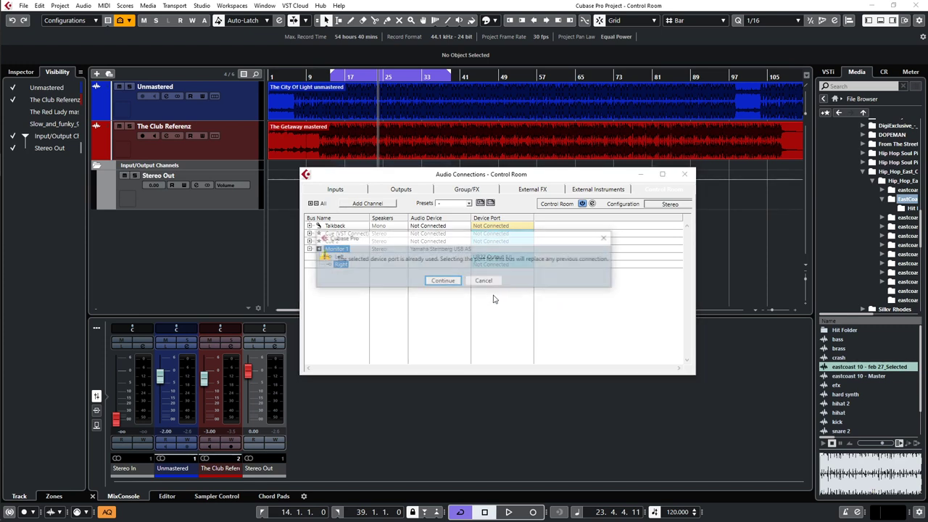
click(449, 283)
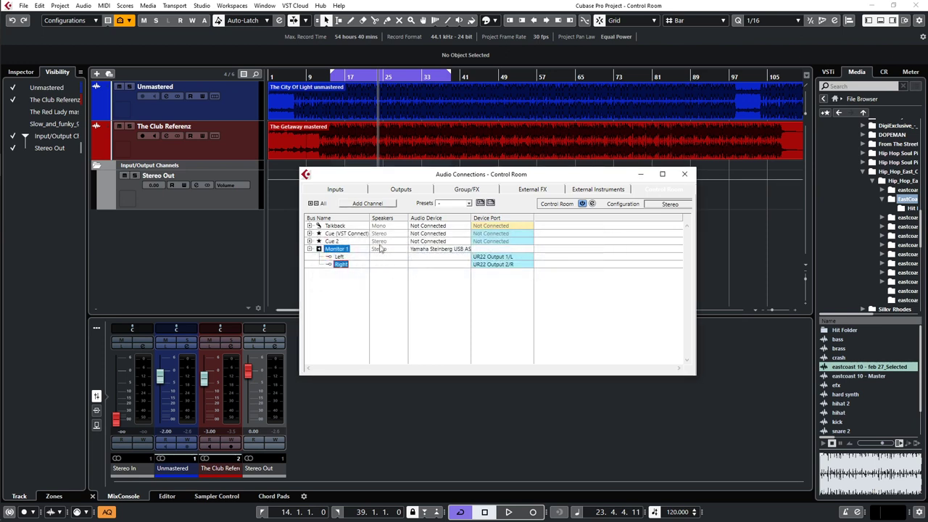
click(402, 190)
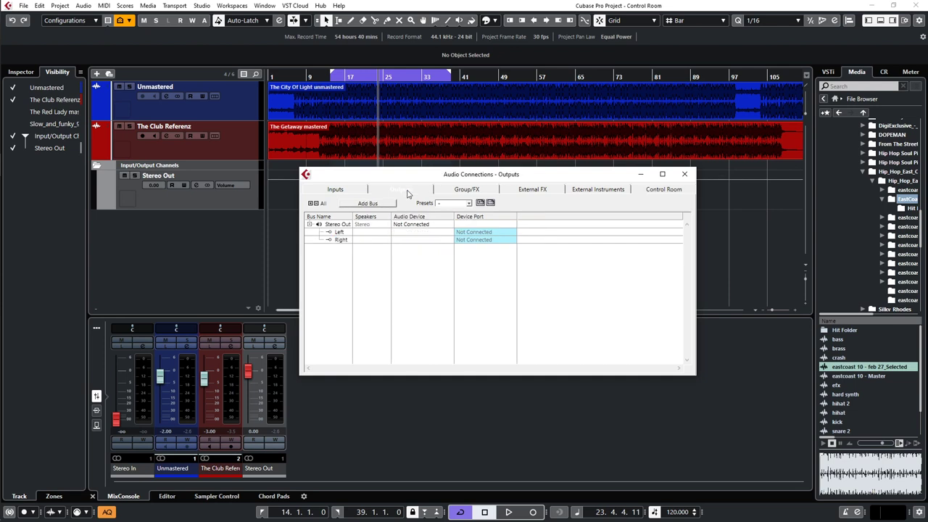
click(663, 189)
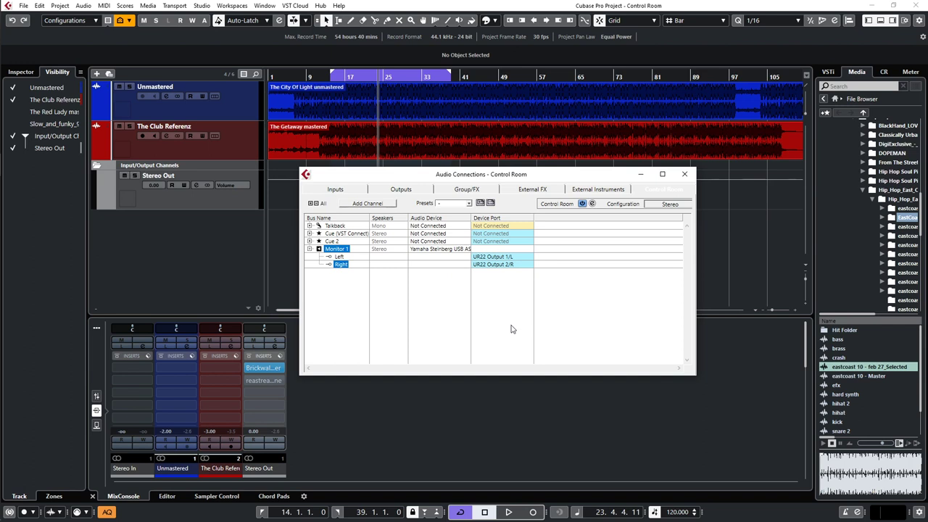
Step: Audition eastcoast 10 - Master, hihat 2 and hard synth, then show the Control Room panel
click(855, 377)
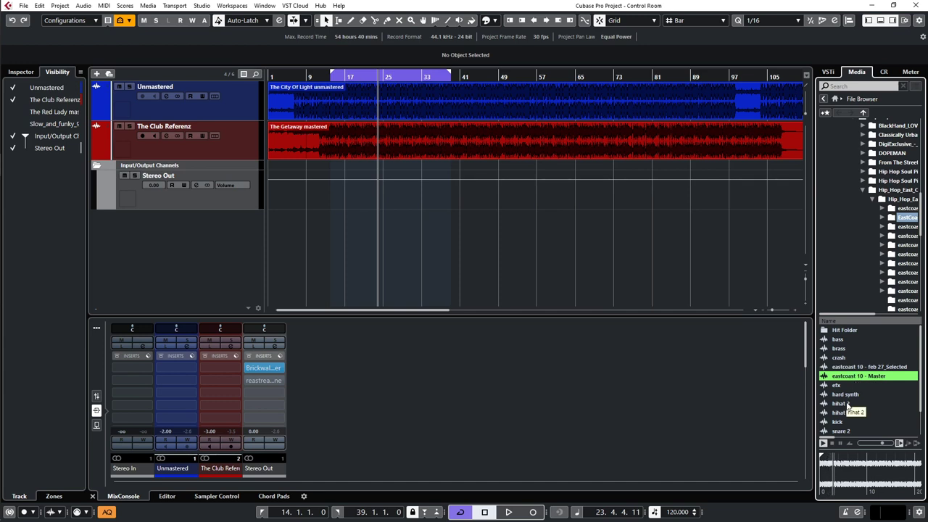
click(845, 404)
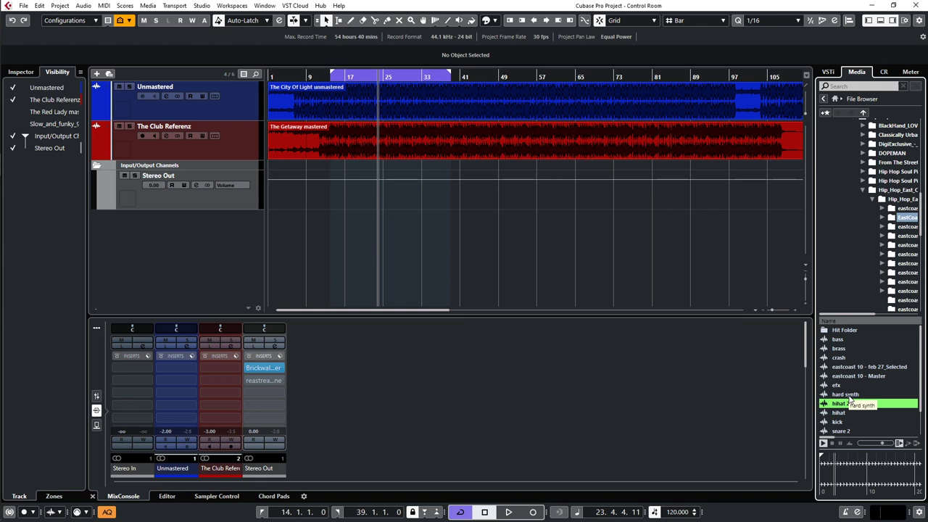
click(849, 397)
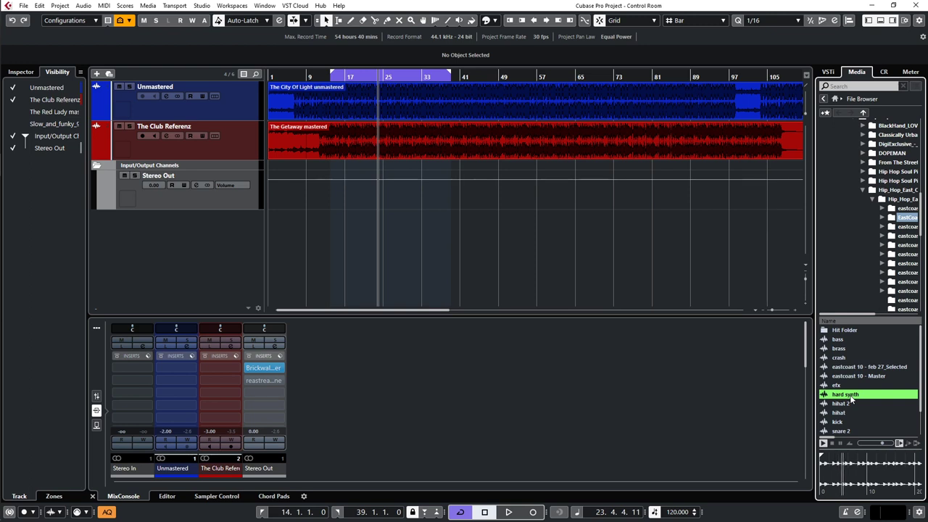
key(space)
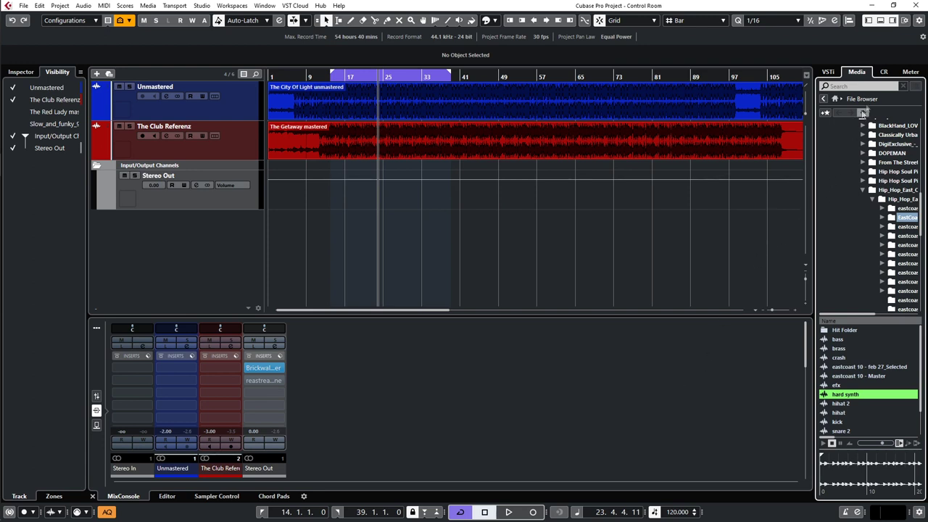
click(884, 72)
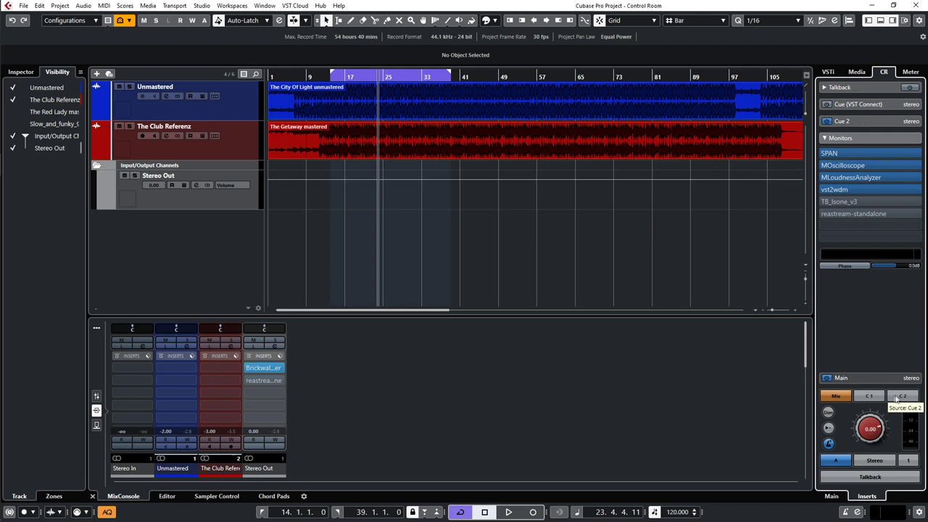
Step: In the Control Room connections, rename the Cue 2 channel to 'Ref 1' and close the window
key(F4)
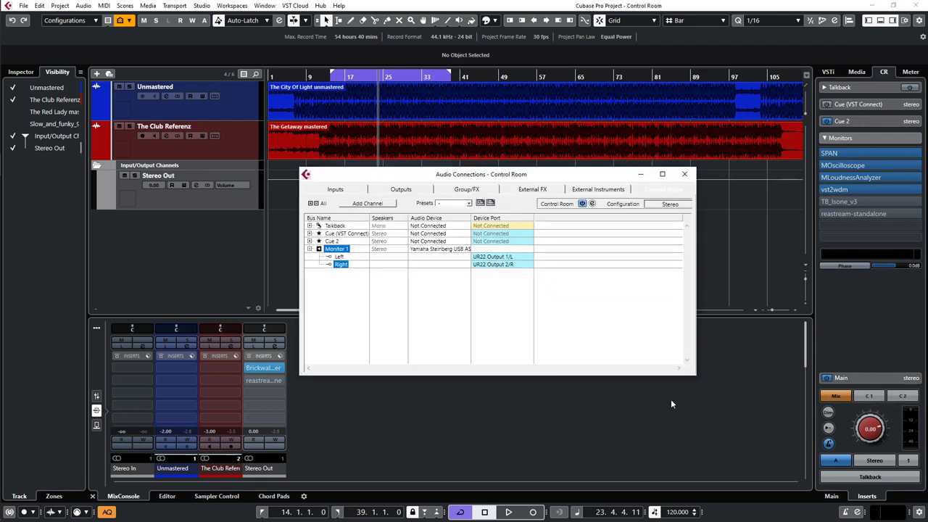
click(310, 234)
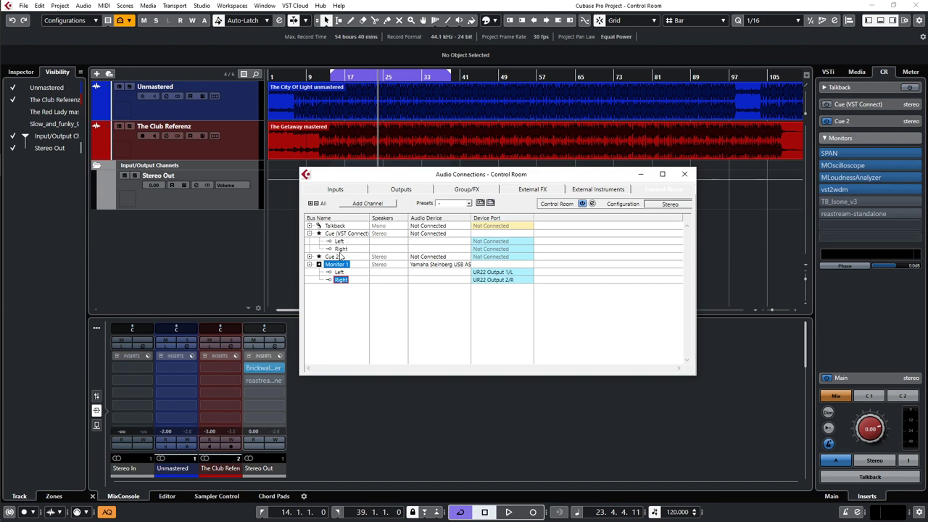
click(309, 256)
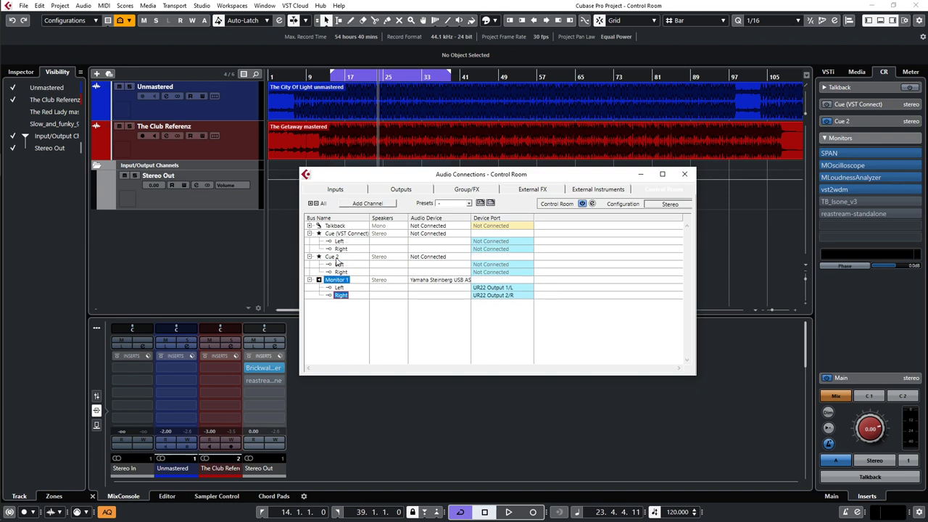
click(333, 258)
double_click(327, 257)
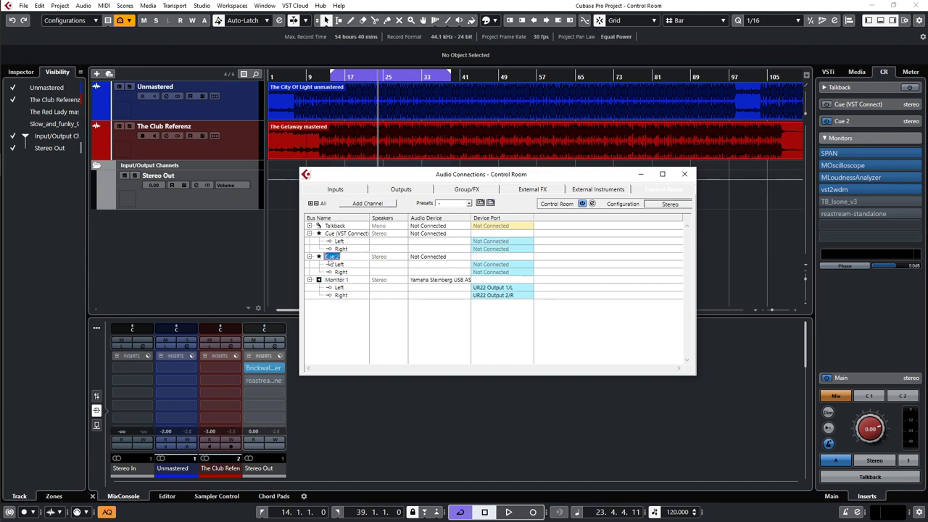
text(Ref 1)
key(Return)
click(684, 175)
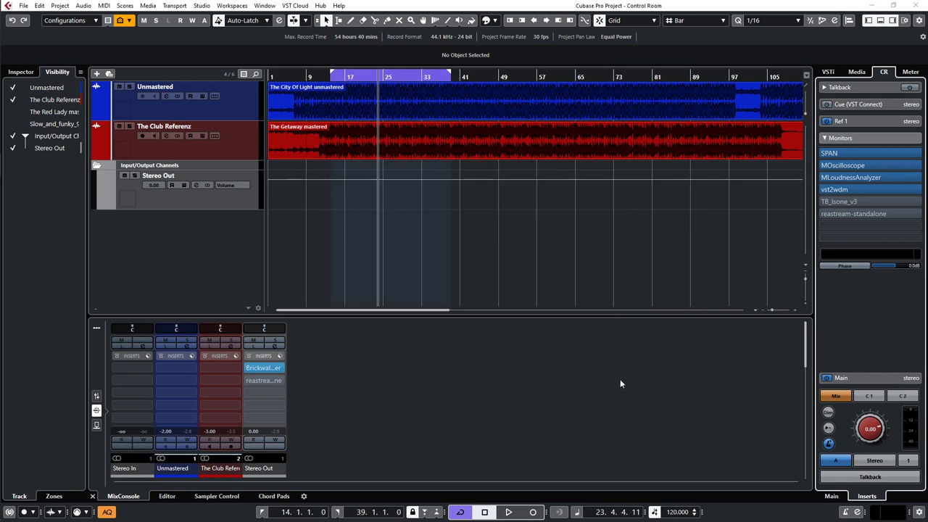
Step: In the MixConsole, set The Club Referenz output routing to No Bus
key(F3)
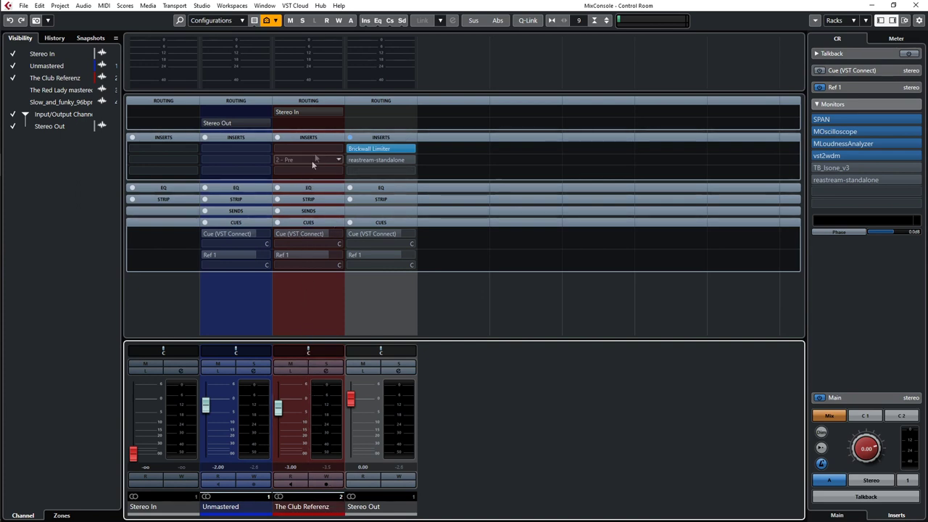
click(334, 123)
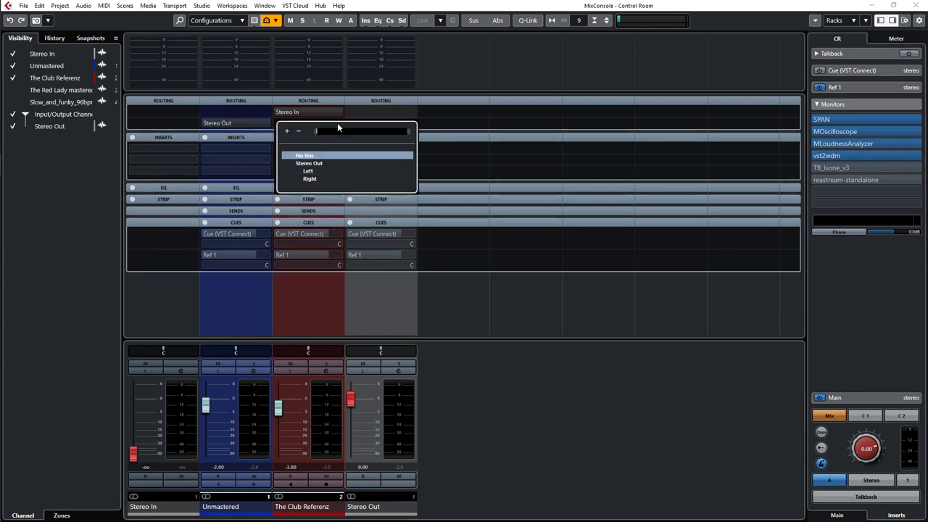
click(317, 155)
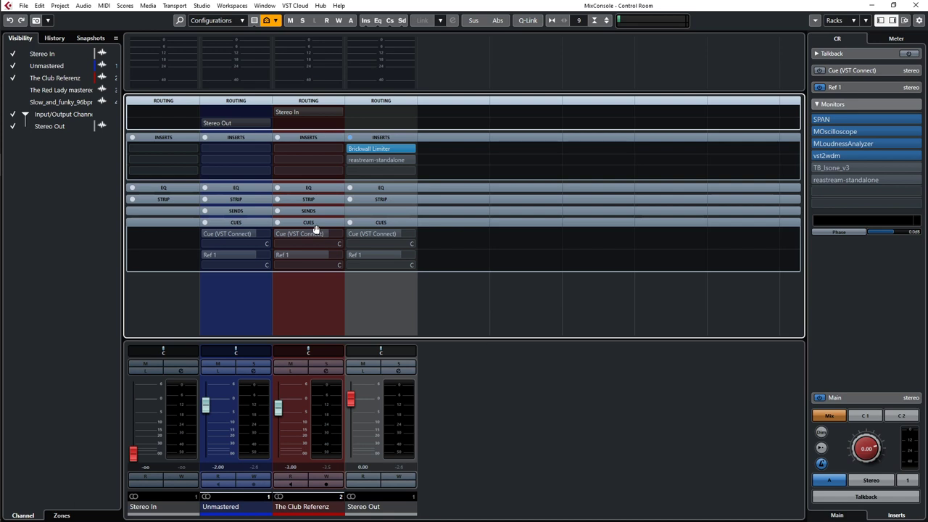
Step: Switch on The Club Referenz's Ref 1 cue send and mute the Unmastered channel
click(854, 23)
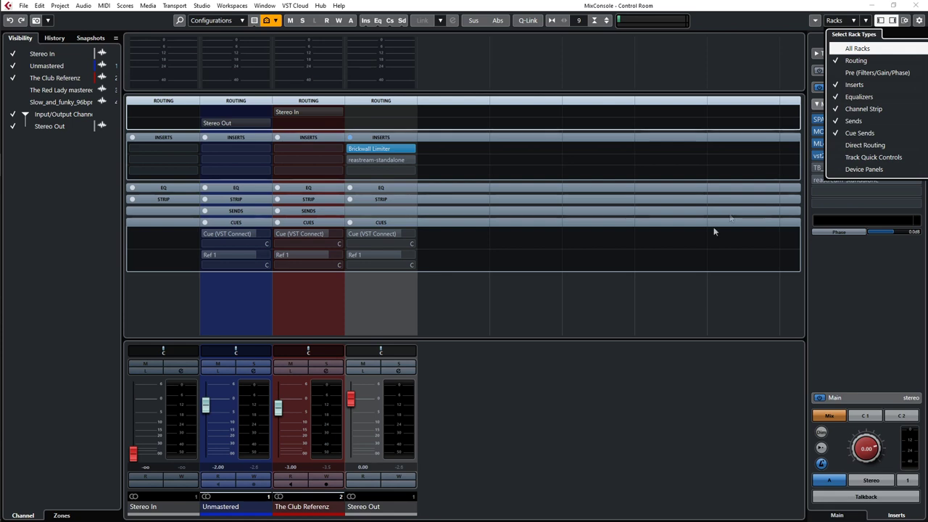
click(605, 401)
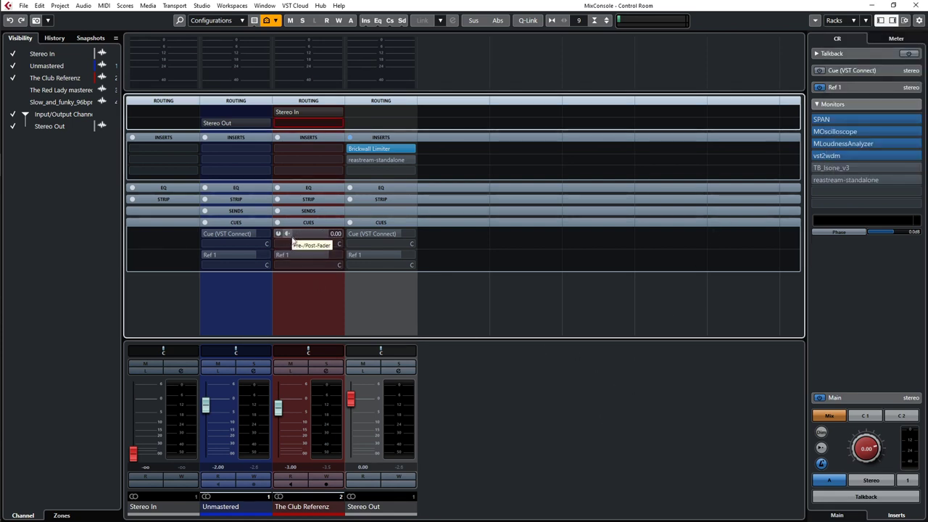
click(279, 255)
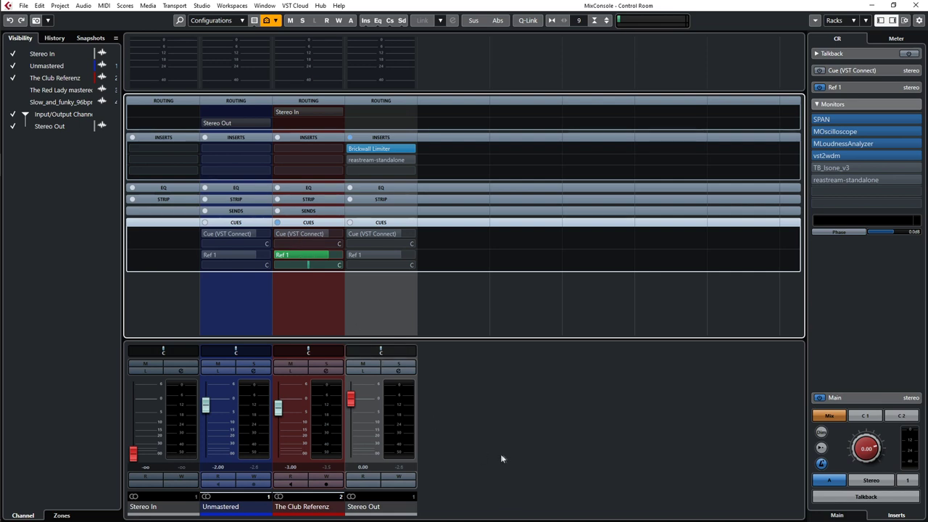
click(220, 364)
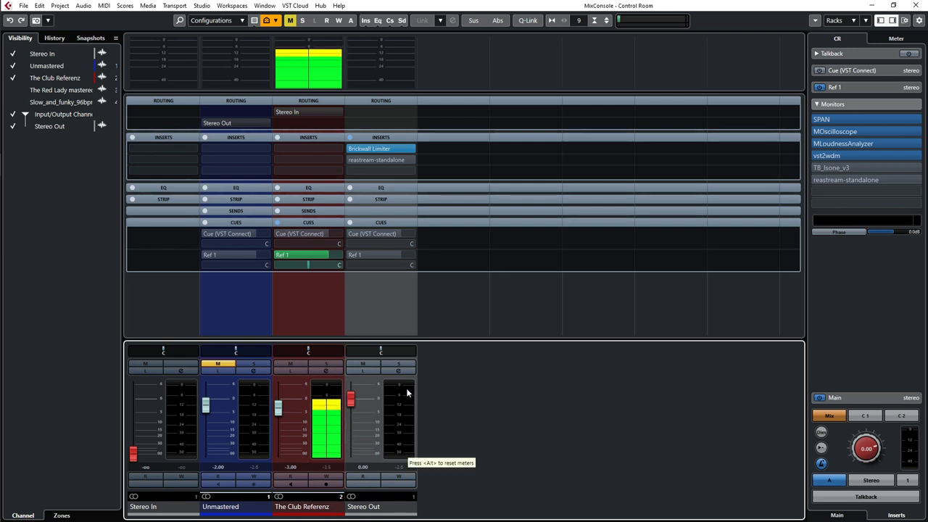
Step: Unmute Unmastered, compare Mix against C 2, and leave monitoring on C 2 (Ref 1)
click(904, 420)
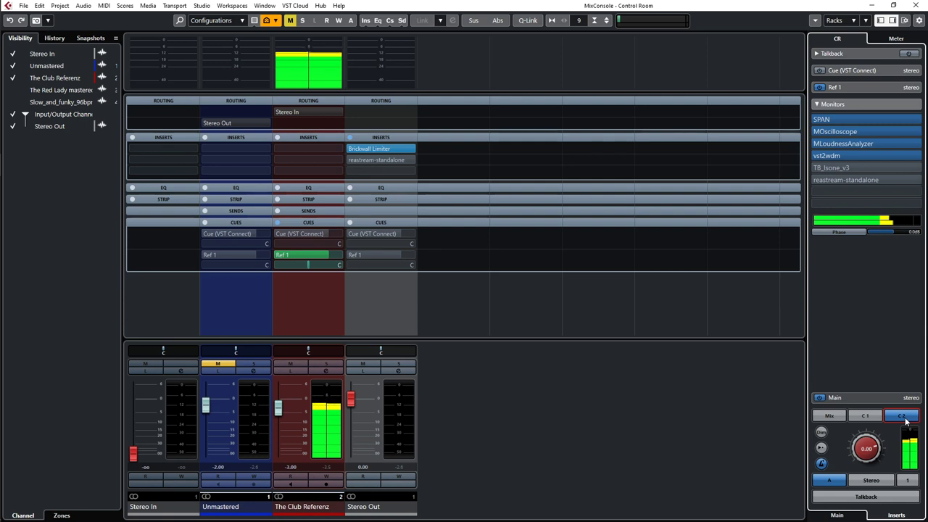
click(223, 362)
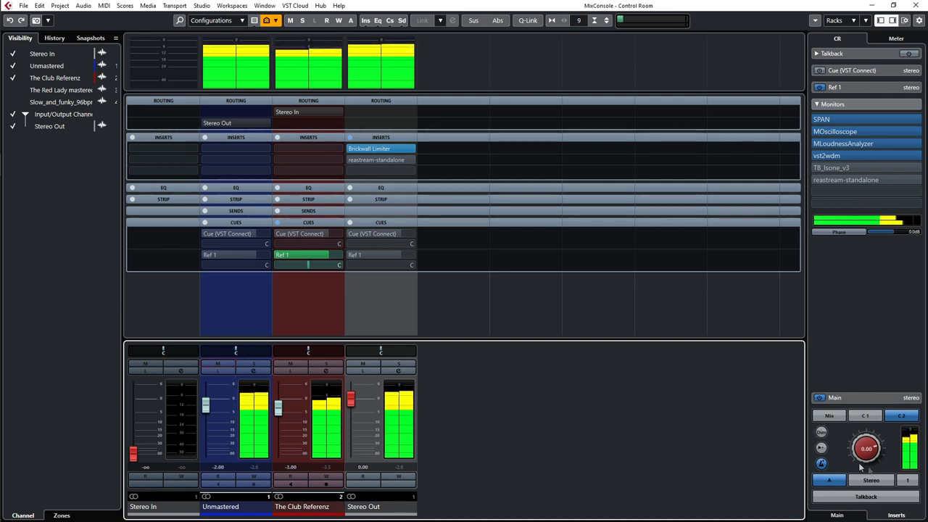
click(833, 417)
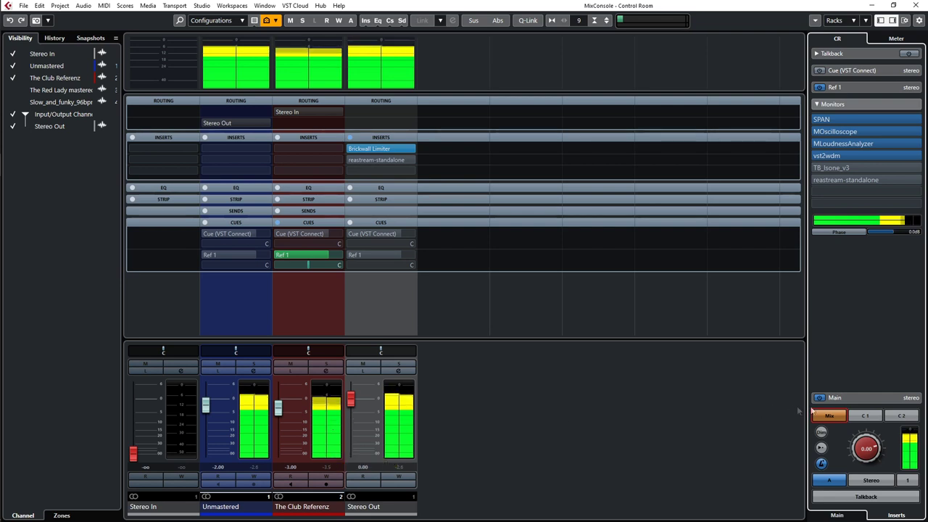
click(908, 418)
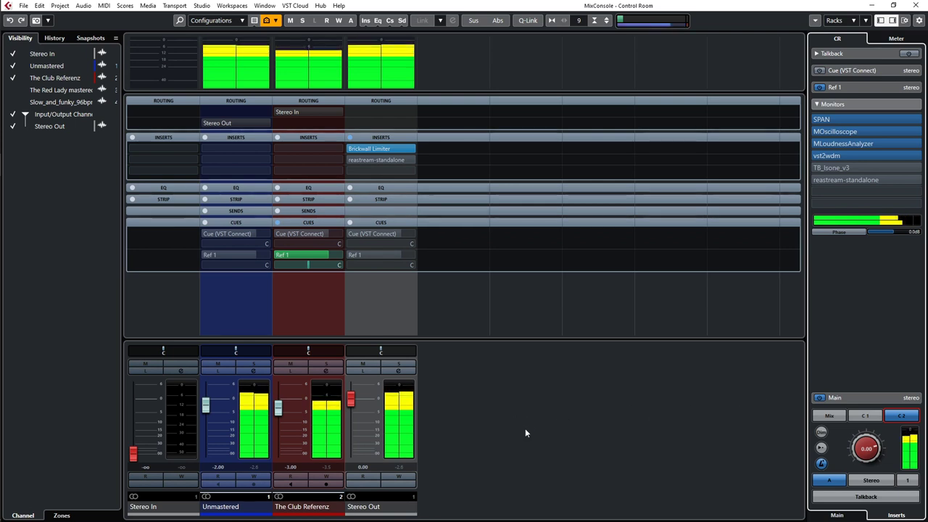
key(F3)
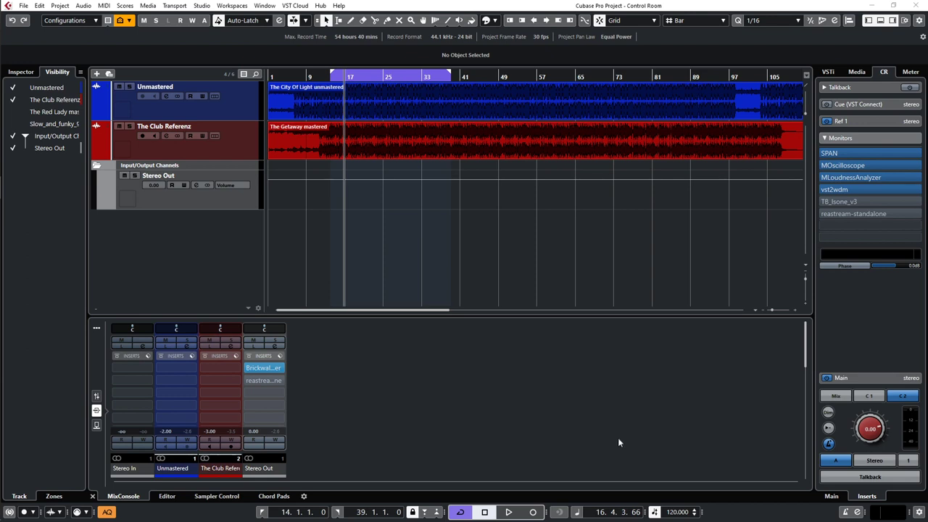
Step: Show The Red Lady mastered and Slow_and_funky_96bpm_cmaj tracks and add a Ref2 cue channel
click(11, 112)
click(12, 125)
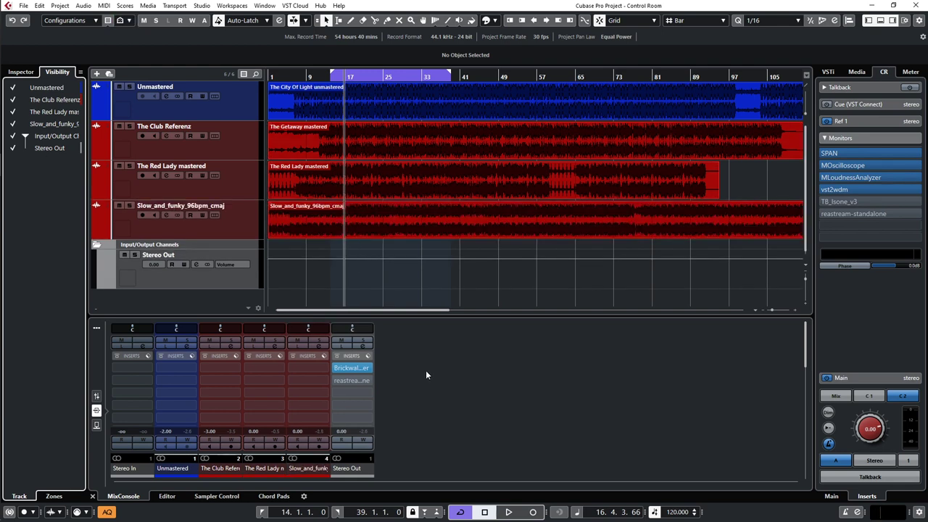
key(F4)
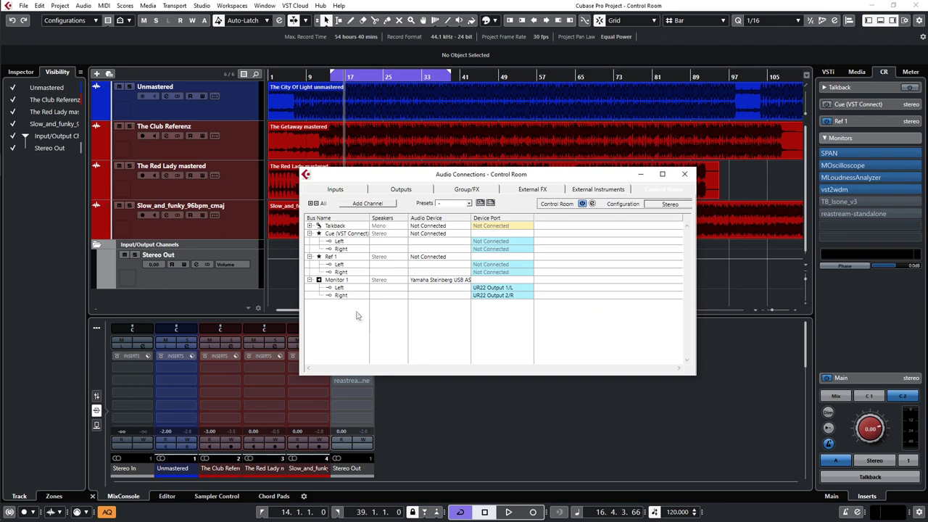
click(365, 204)
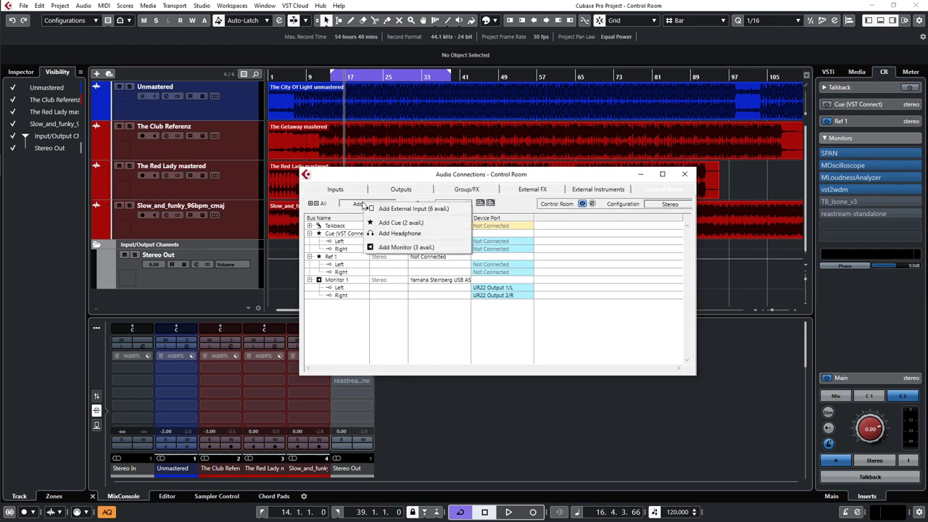
click(404, 224)
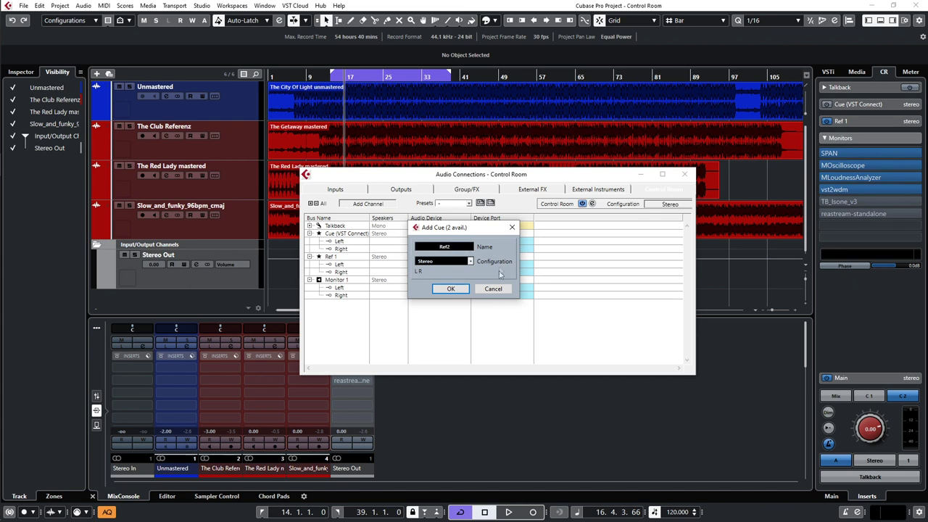
click(450, 289)
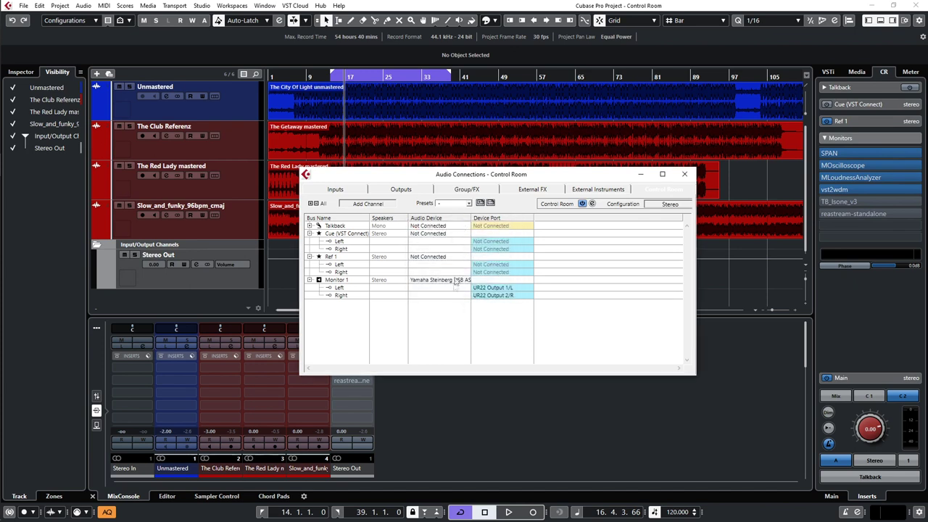
Step: Add a second cue channel named Ref3 and close Audio Connections
click(368, 203)
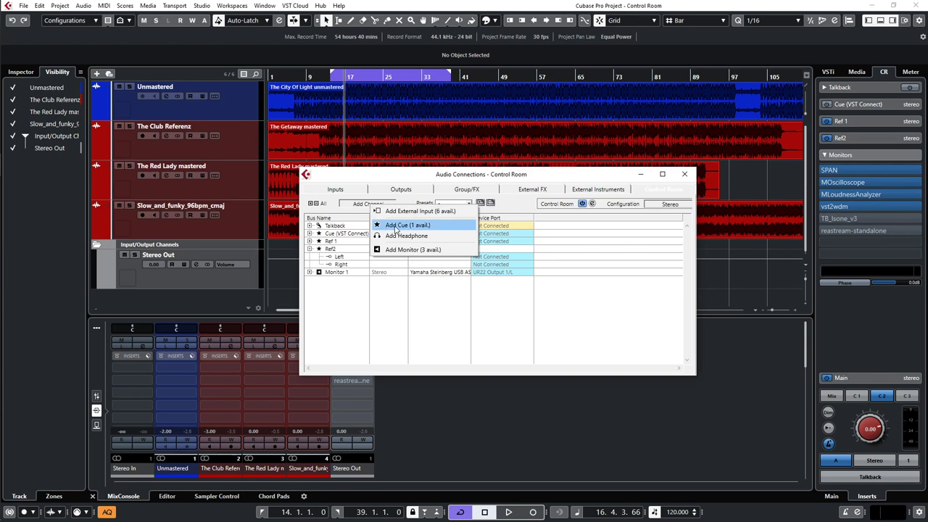
click(396, 226)
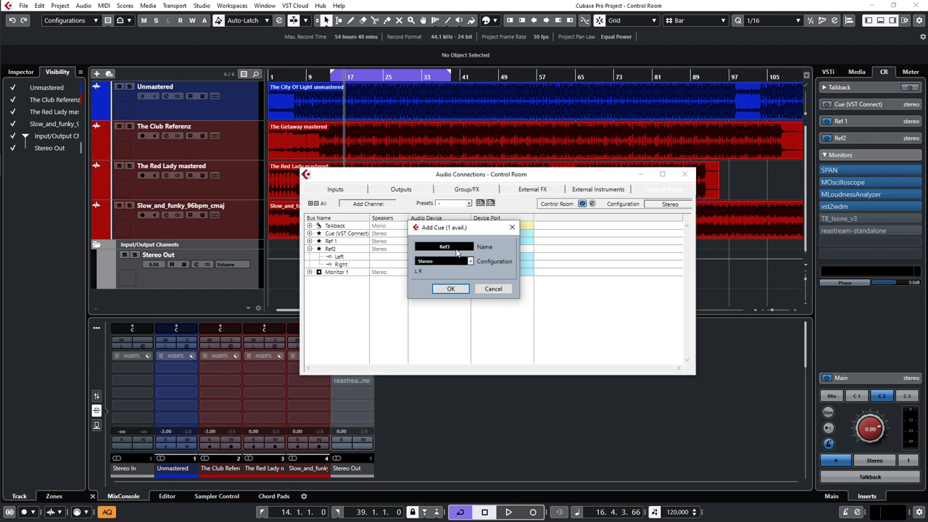
click(457, 289)
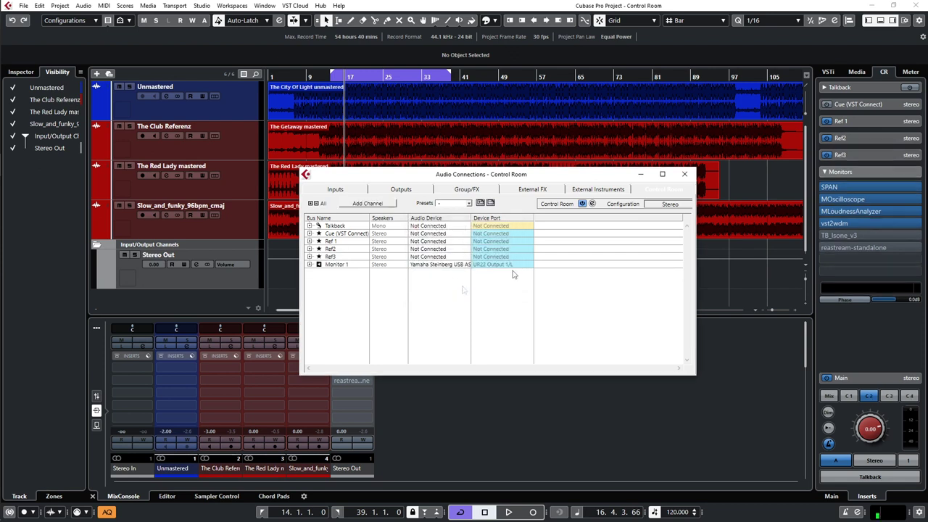
click(684, 175)
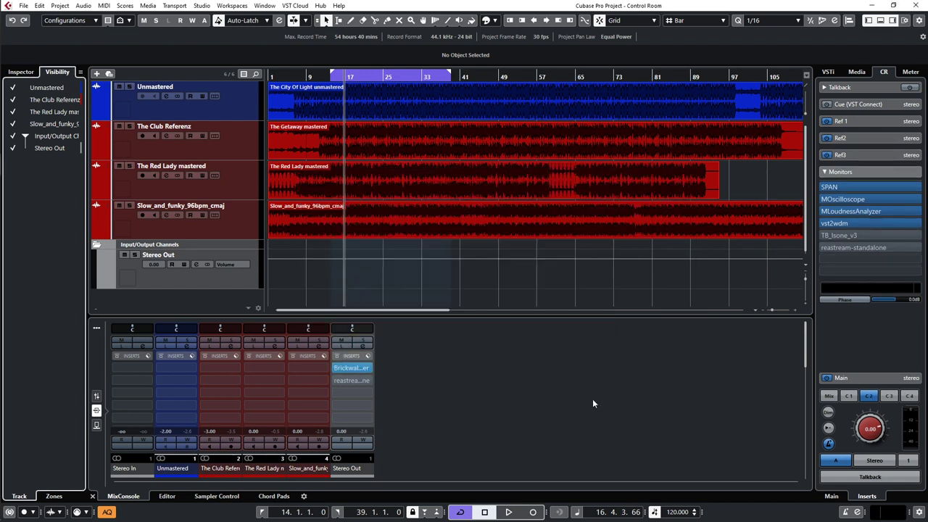
Step: Enable The Red Lady's Ref2 cue send and Slow_and_funky's Ref3 send, then monitor Mix
key(F3)
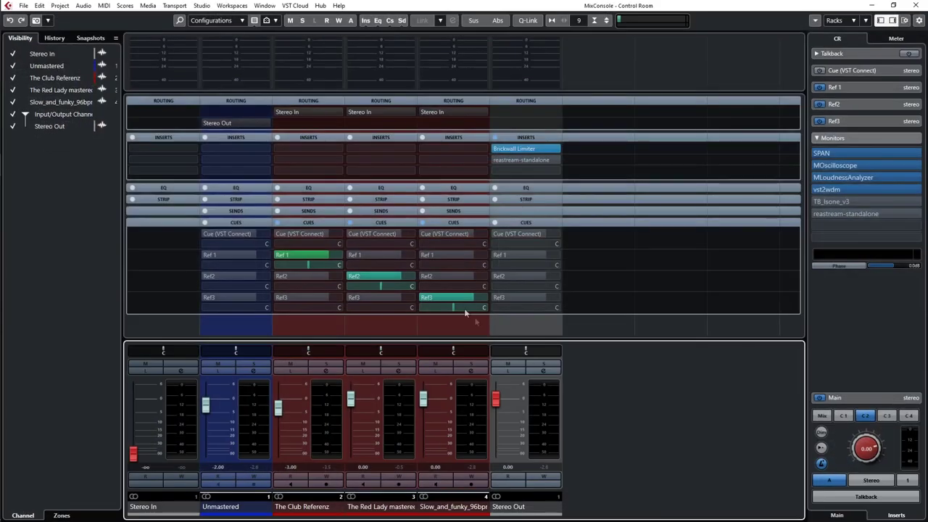
mouse_move(364, 276)
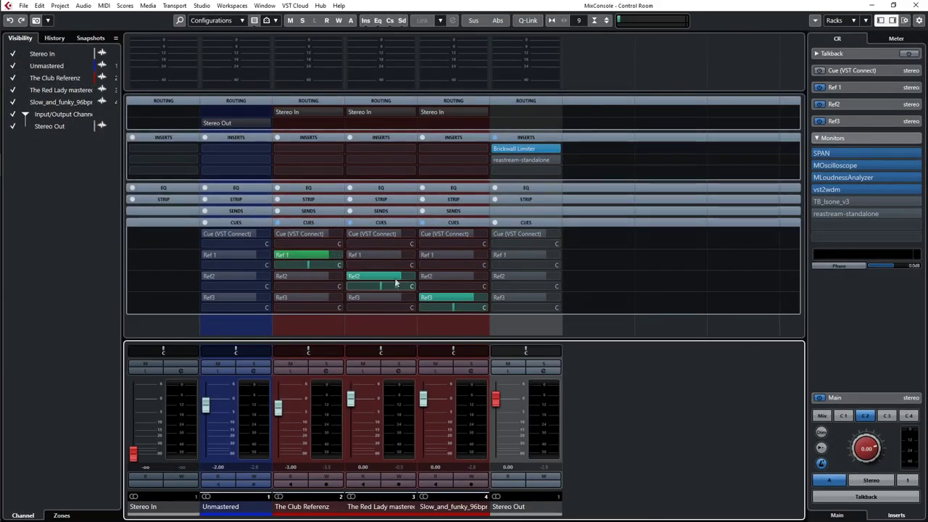
click(351, 276)
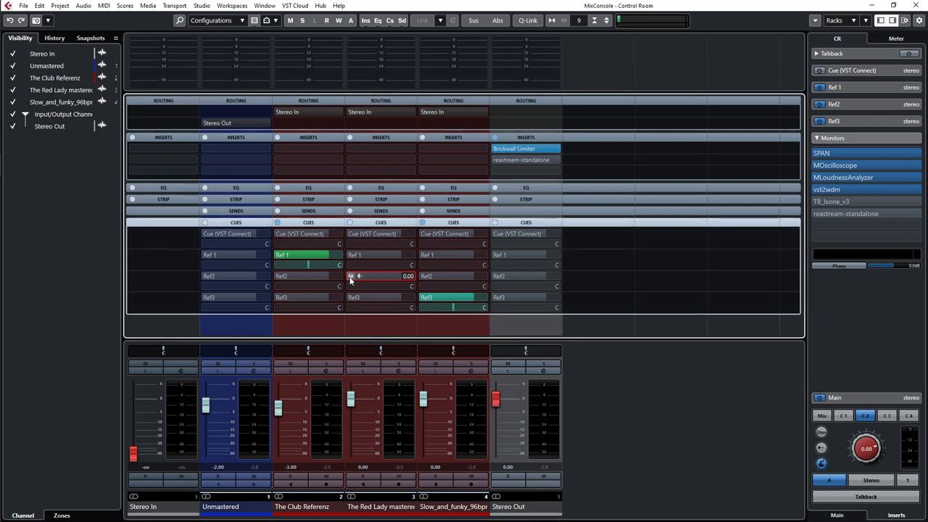
click(423, 297)
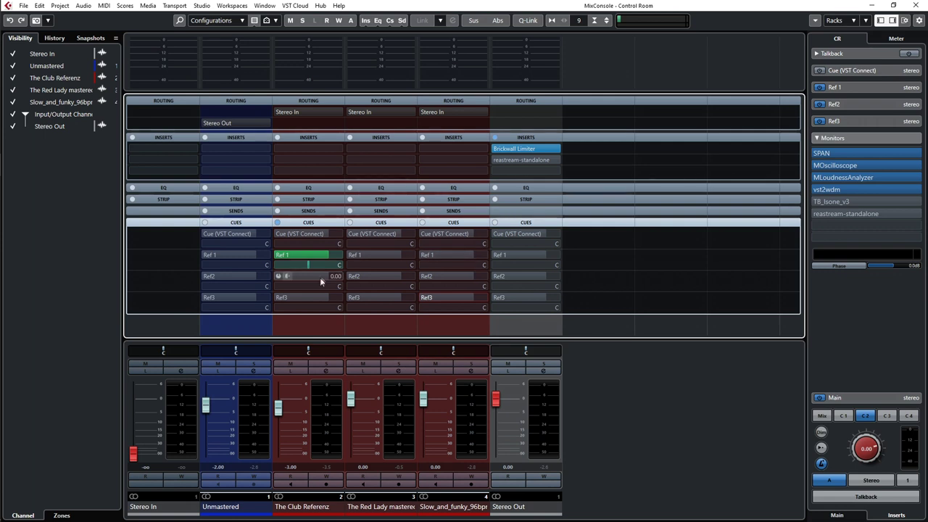
click(351, 277)
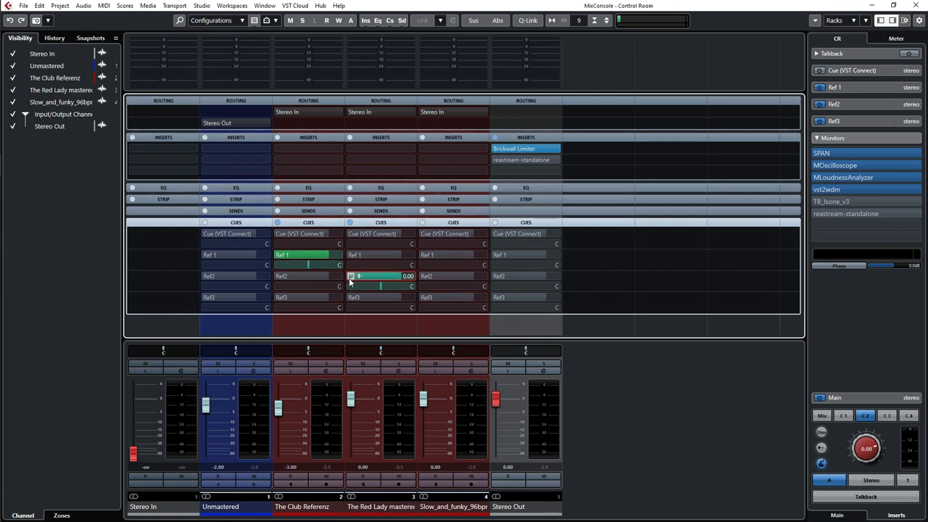
click(424, 299)
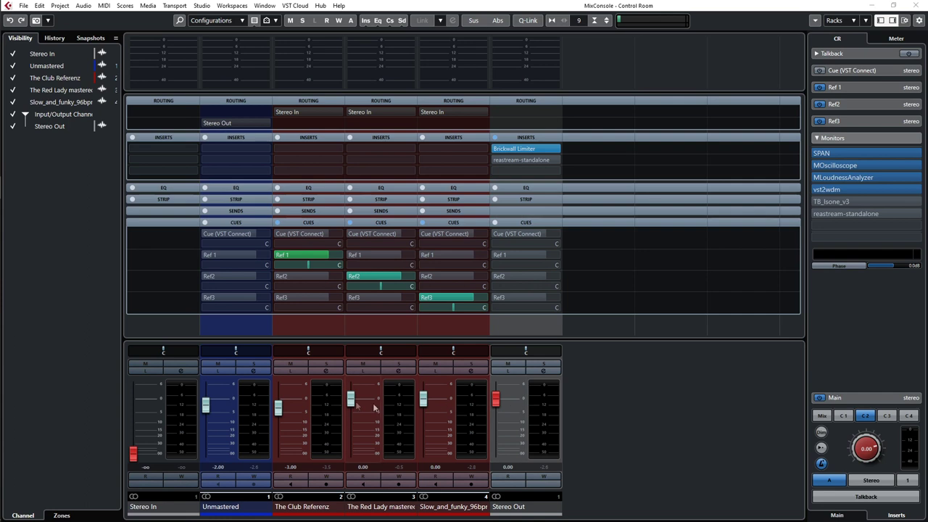
click(821, 416)
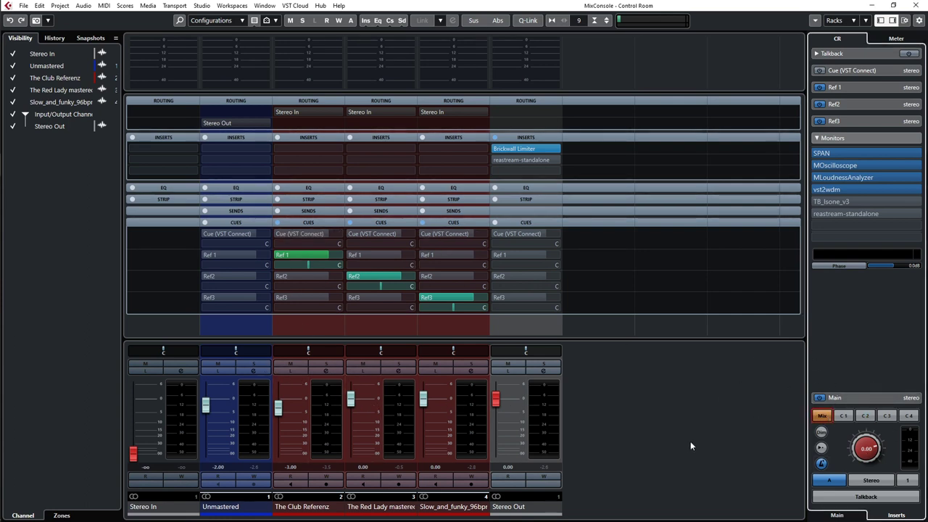
Step: Start playback and monitor C2, C3 and C4 in turn, ending on the Ref3 cue
key(space)
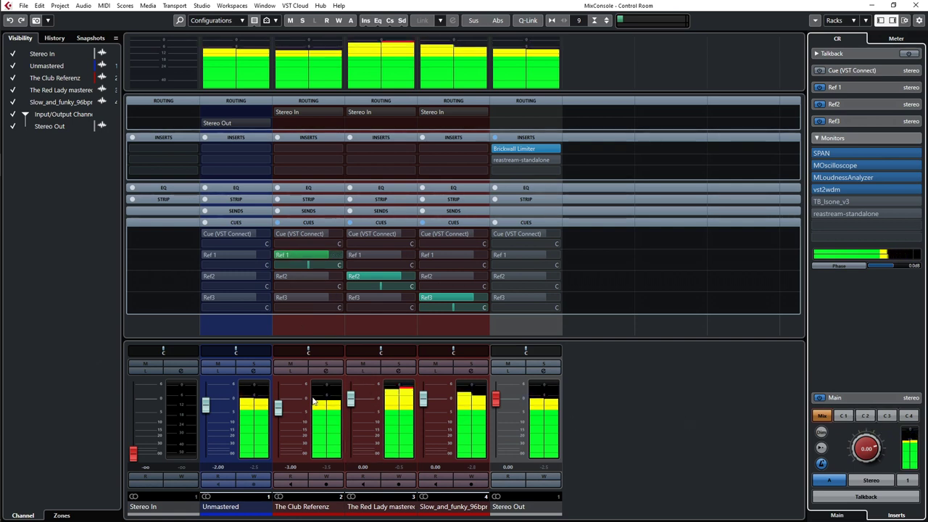
click(866, 415)
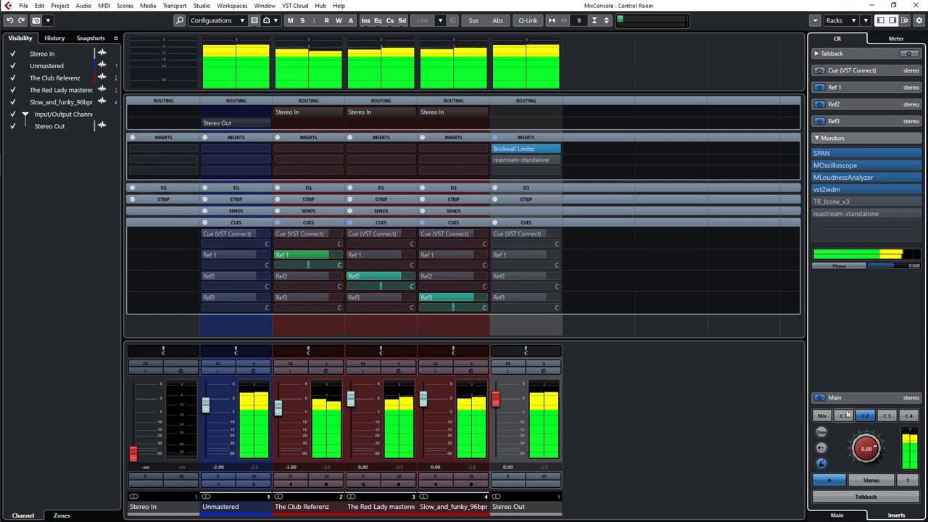
click(887, 416)
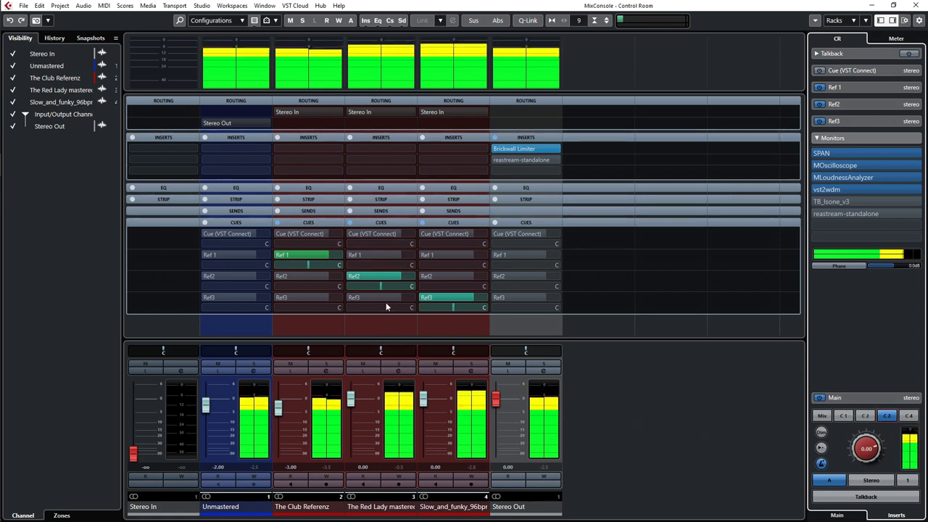
click(909, 417)
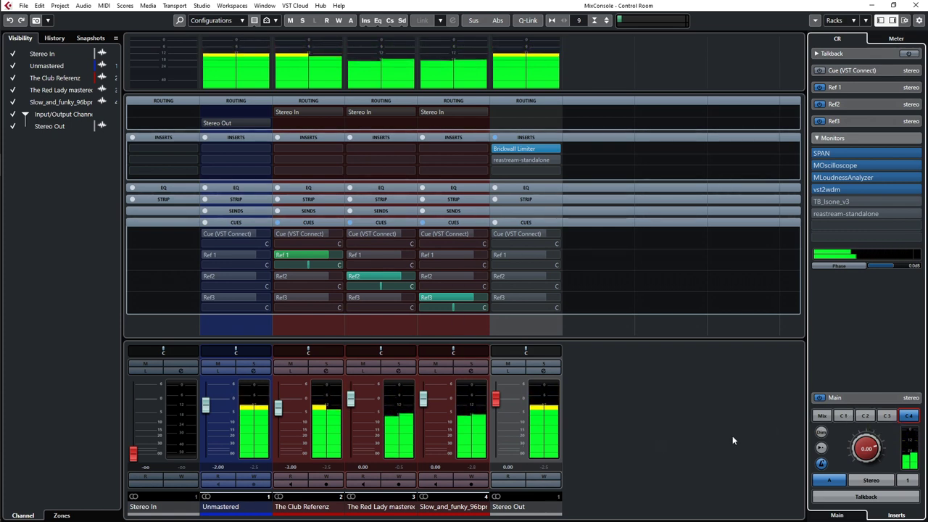
Step: Back in the project window, show the lower-zone faders, monitor the main mix and start playback
key(space)
key(F3)
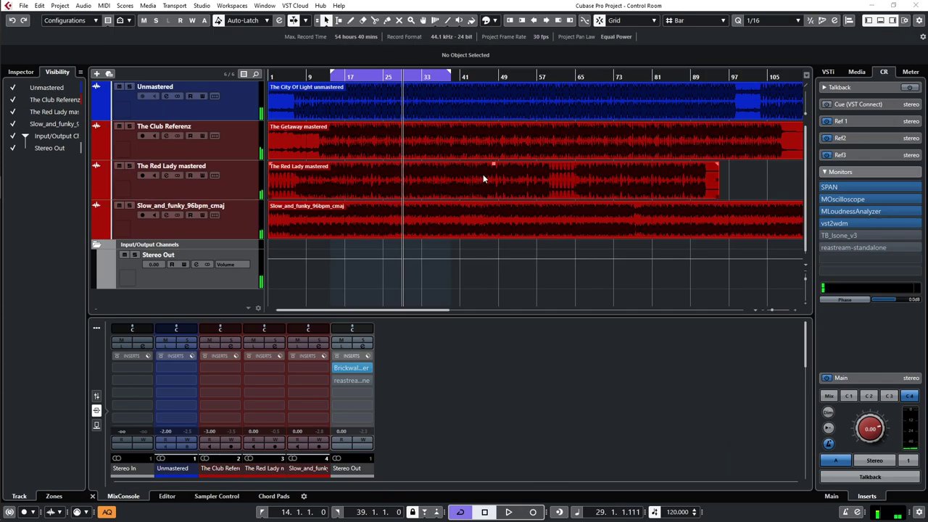
click(363, 371)
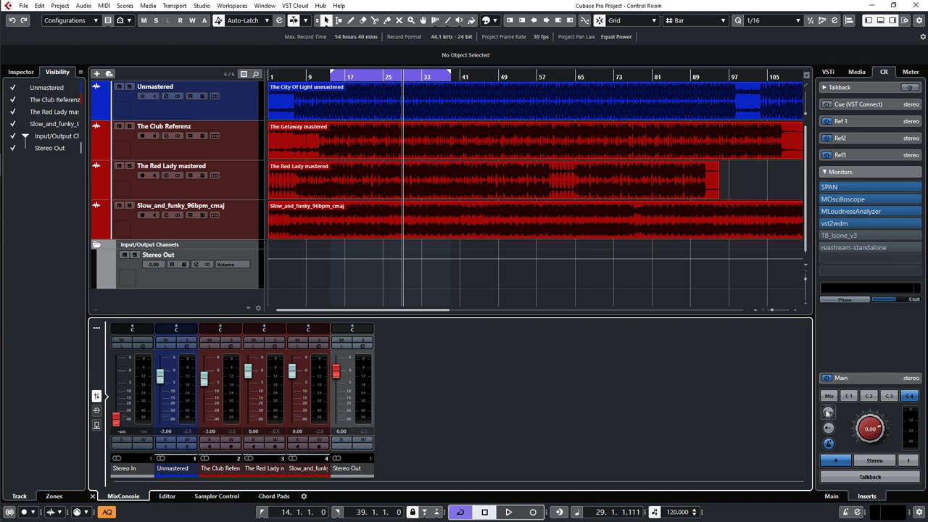
click(828, 395)
key(space)
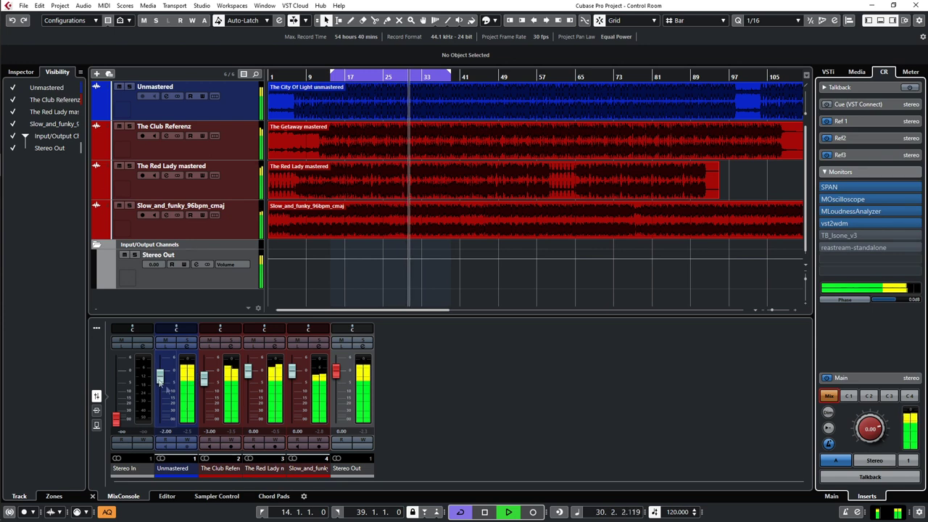
Step: Solo Unmastered, then on Ref 1 solo The Club Referenz and The Red Lady mastered in turn
click(187, 341)
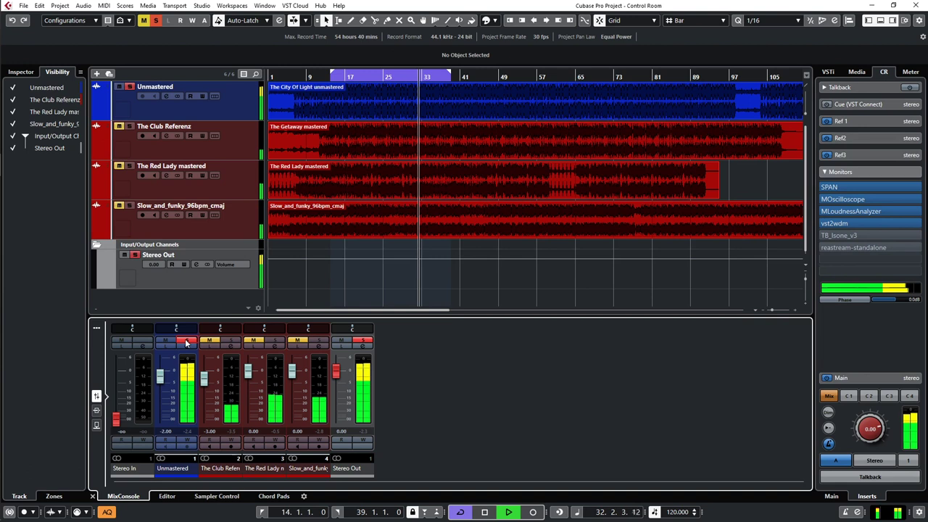
click(187, 341)
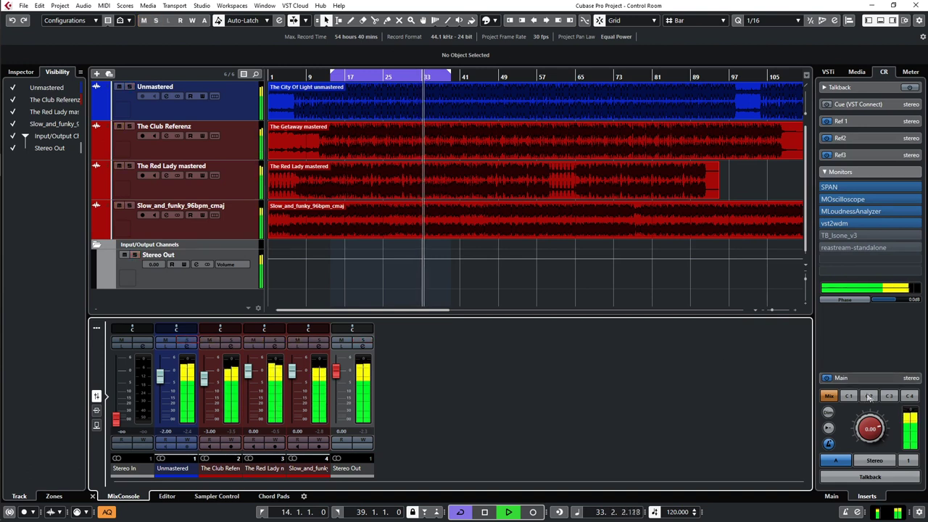
click(868, 396)
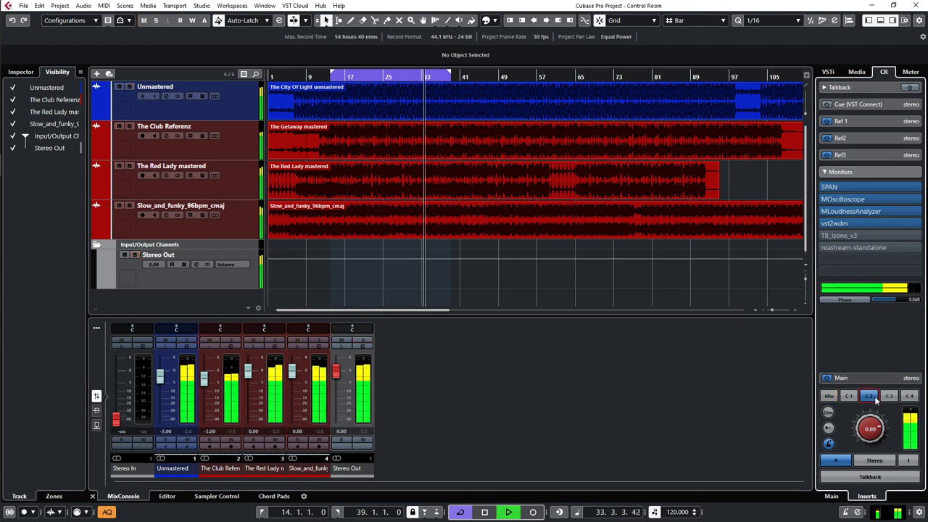
click(232, 341)
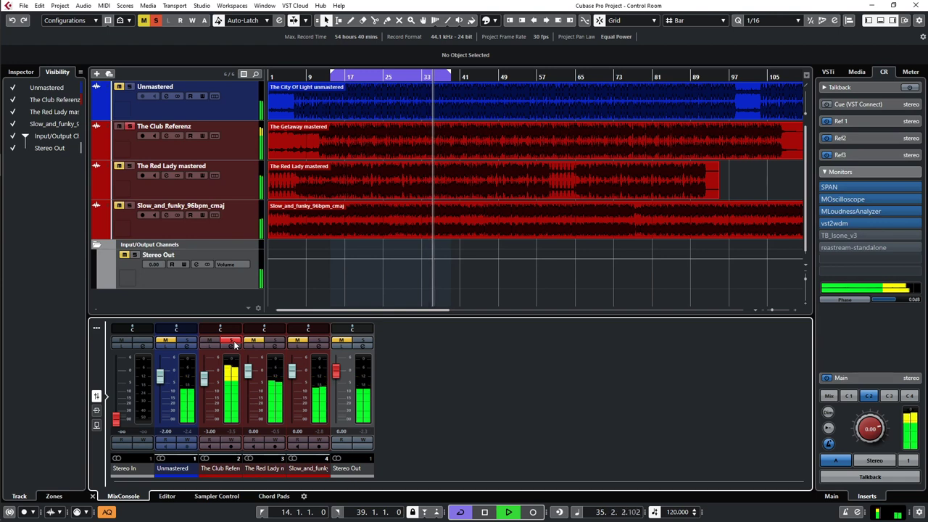
click(232, 341)
click(276, 341)
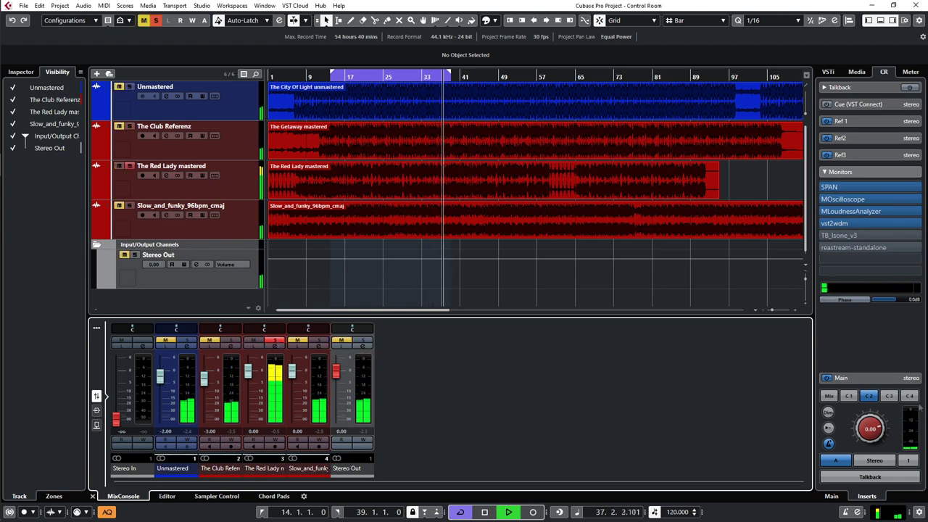
click(277, 342)
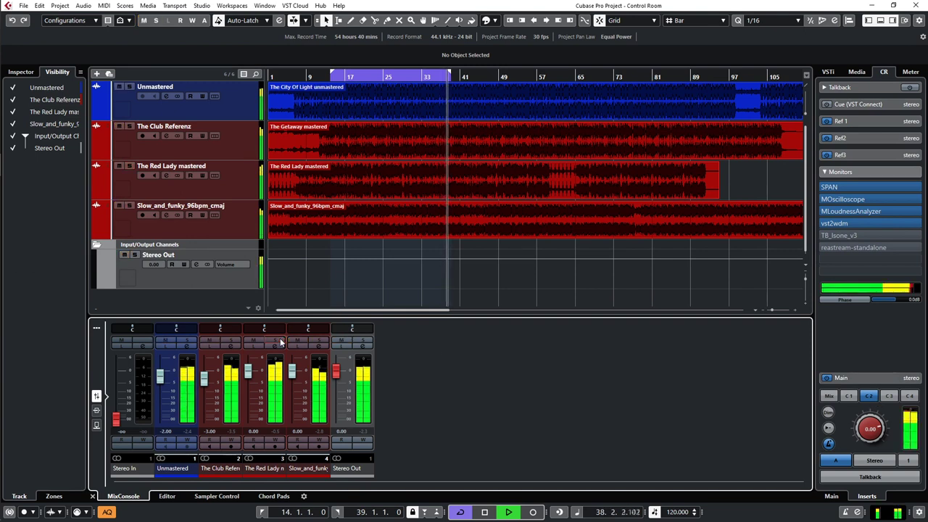
Step: Switch monitoring to Ref2 then Ref3 and stop playback at 17.1.3.80
key(3)
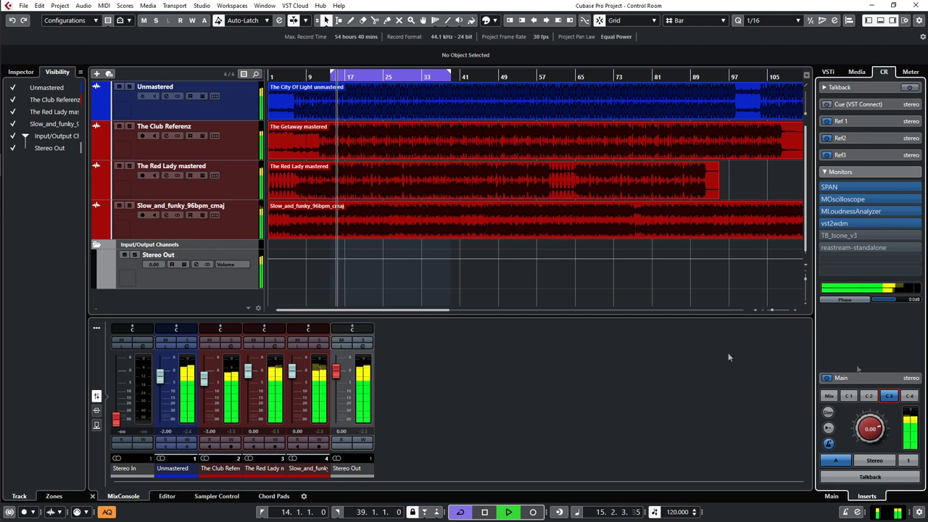
key(4)
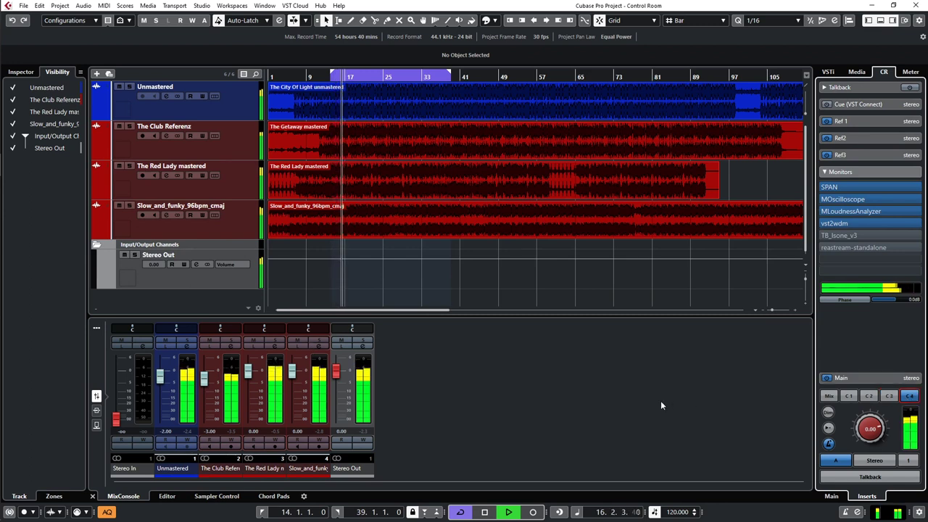
key(space)
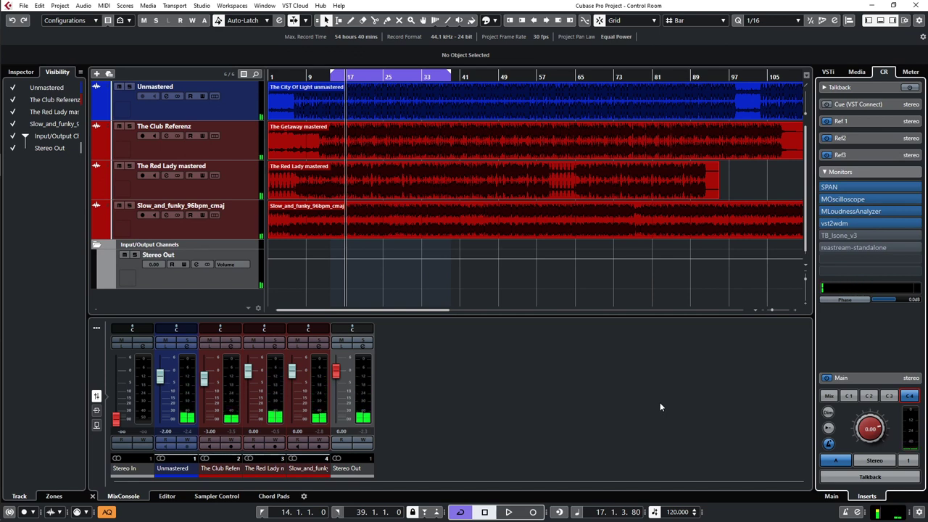
Step: Mute the Unmastered track and play back the main mix in the Control Room
click(167, 341)
key(space)
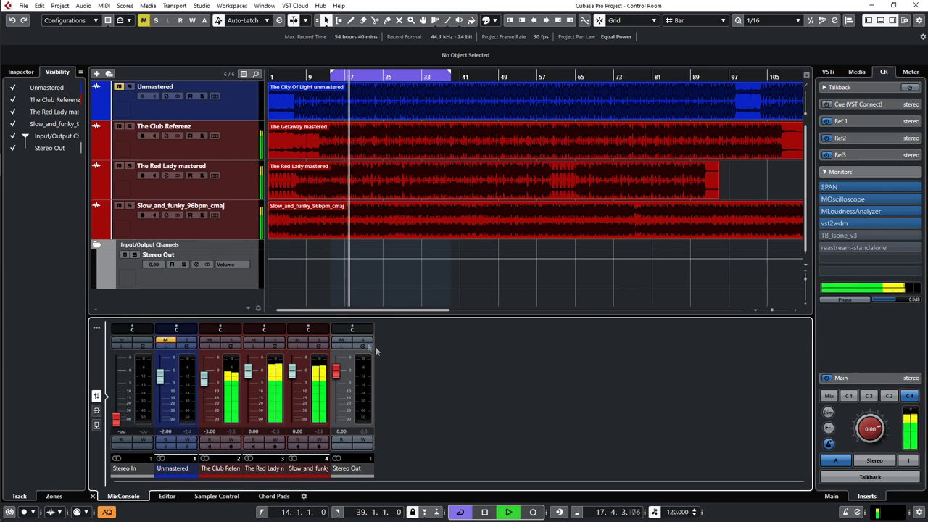
click(828, 395)
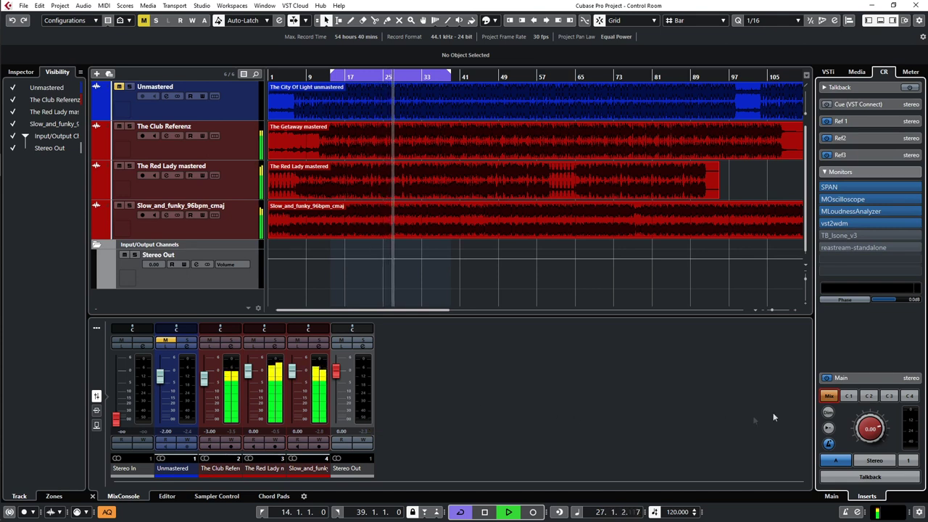
Step: Audition the Ref 1, Ref2 and Ref3 cues in turn, stop playback, and show the MixConsole
click(869, 398)
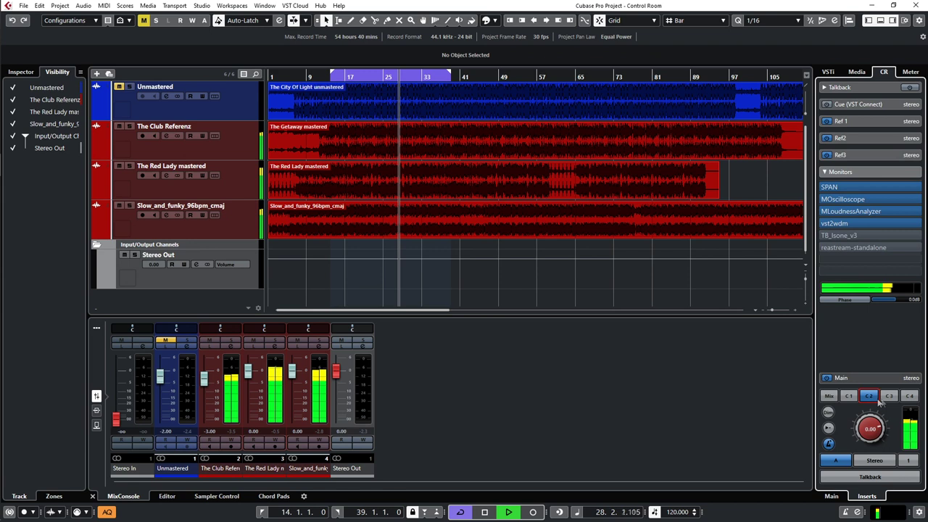
click(889, 395)
click(914, 400)
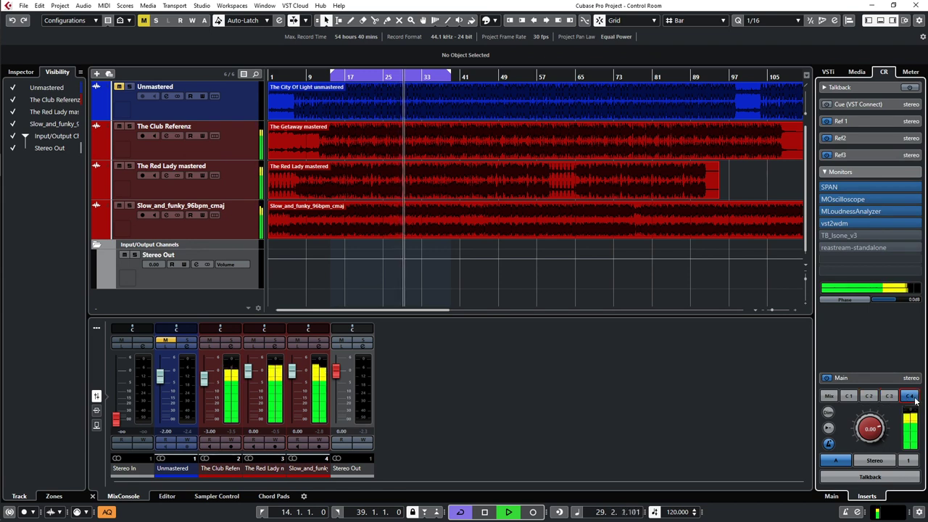
key(space)
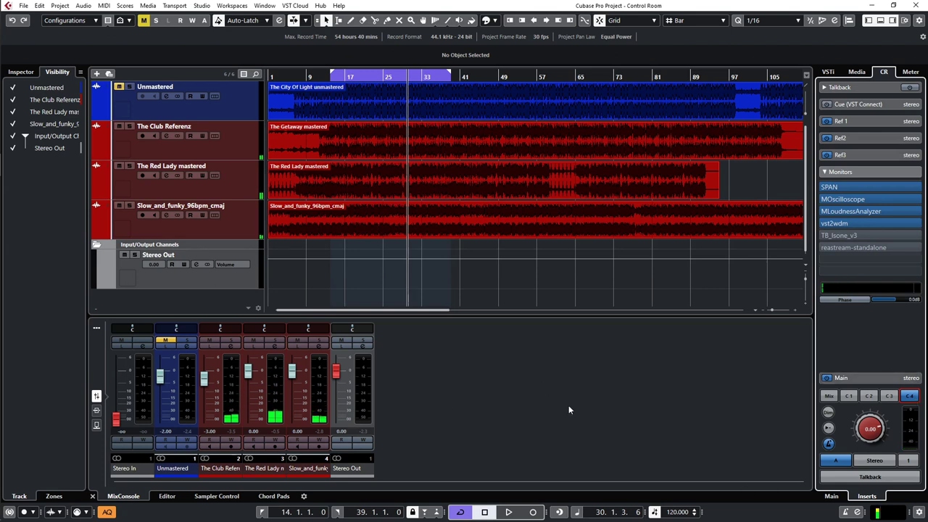
key(F3)
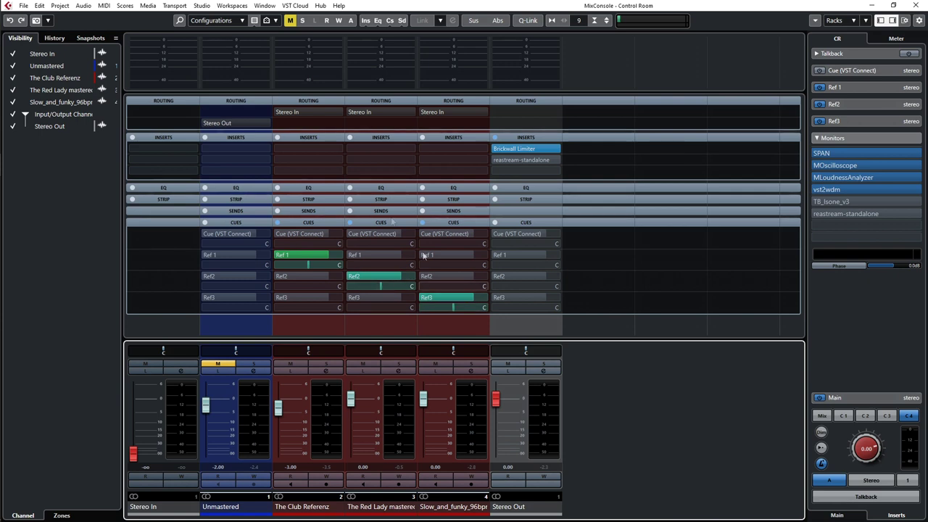
Step: Change The Club Referenz output slot in the MixConsole Routing section to No Bus
click(340, 120)
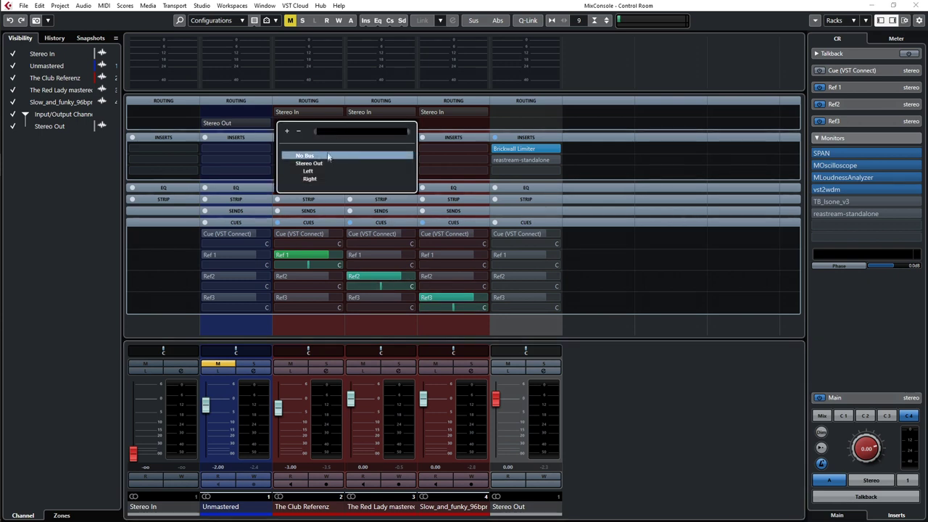
click(326, 155)
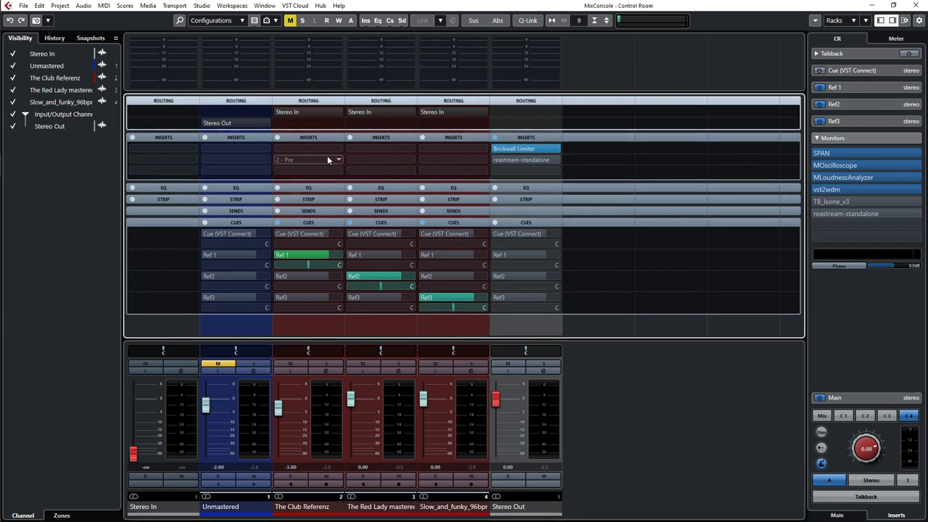
mouse_move(313, 259)
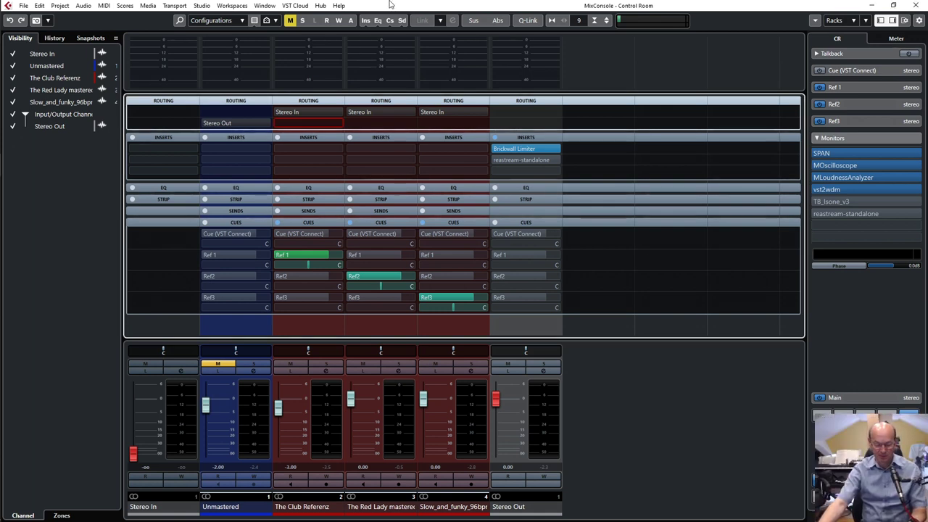
key(F4)
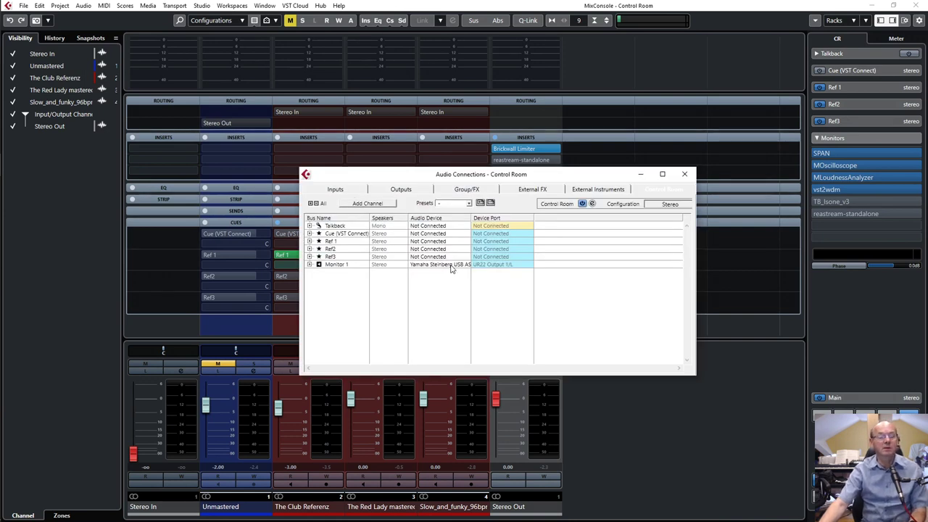
click(408, 192)
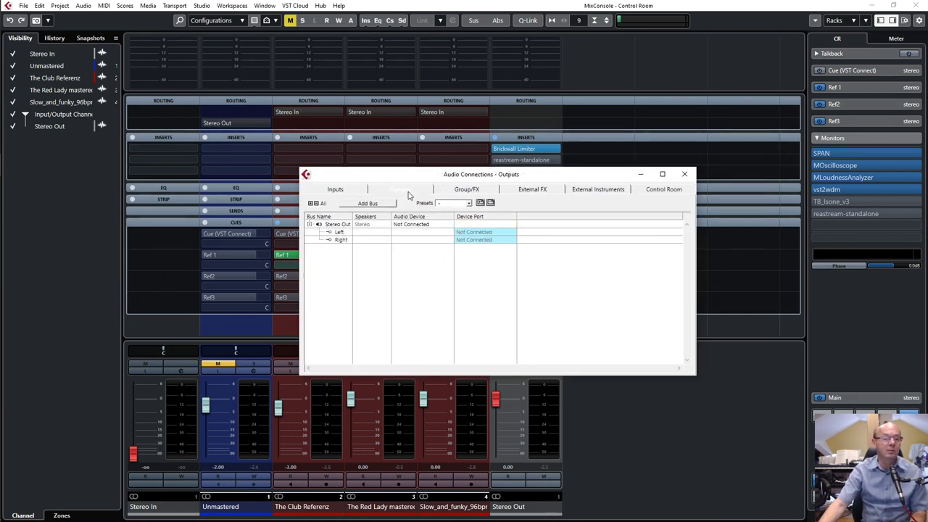
key(F4)
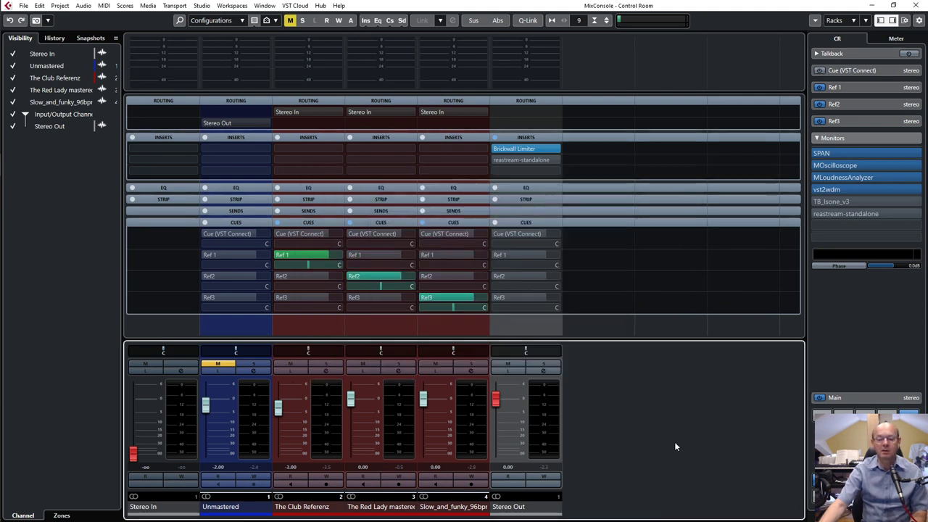